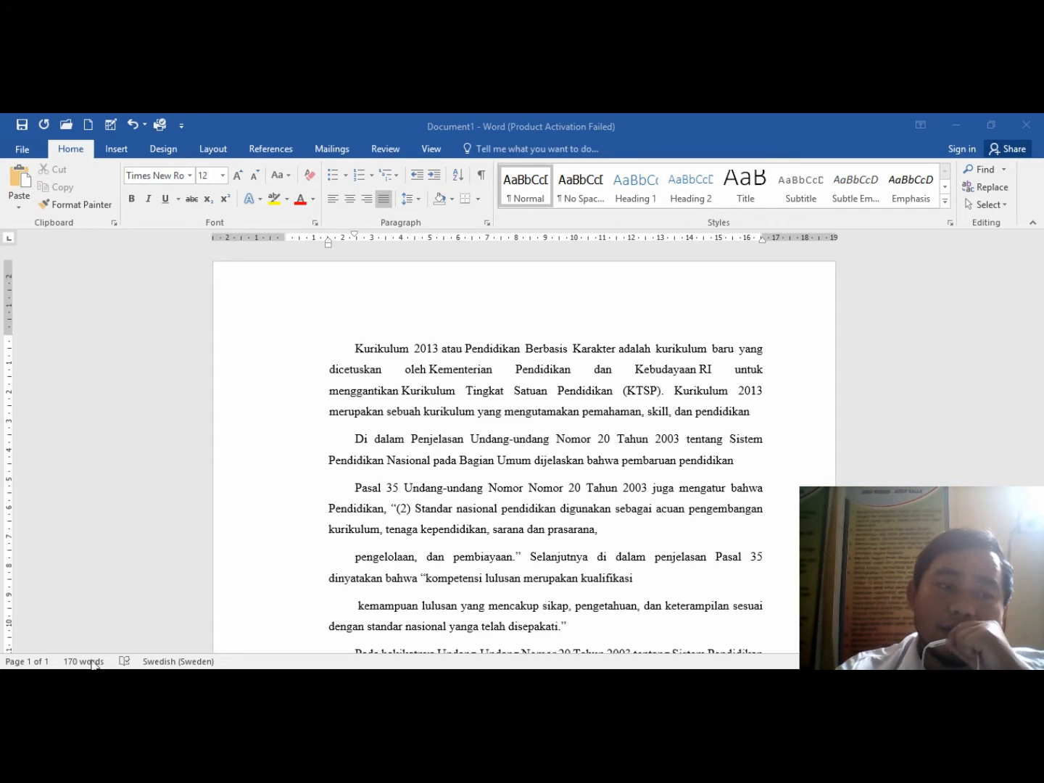
Open the On-Screen Keyboard app and move its window higher over the document.
{"action": "key", "text": "super"}
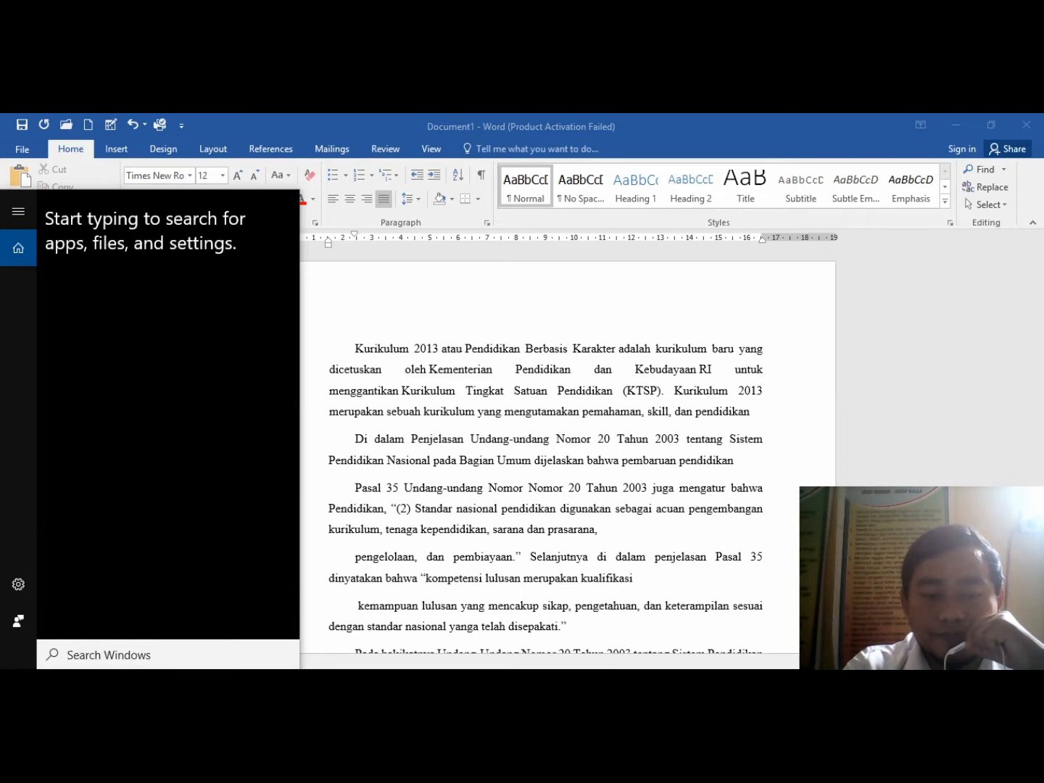
{"action": "type", "text": "ke"}
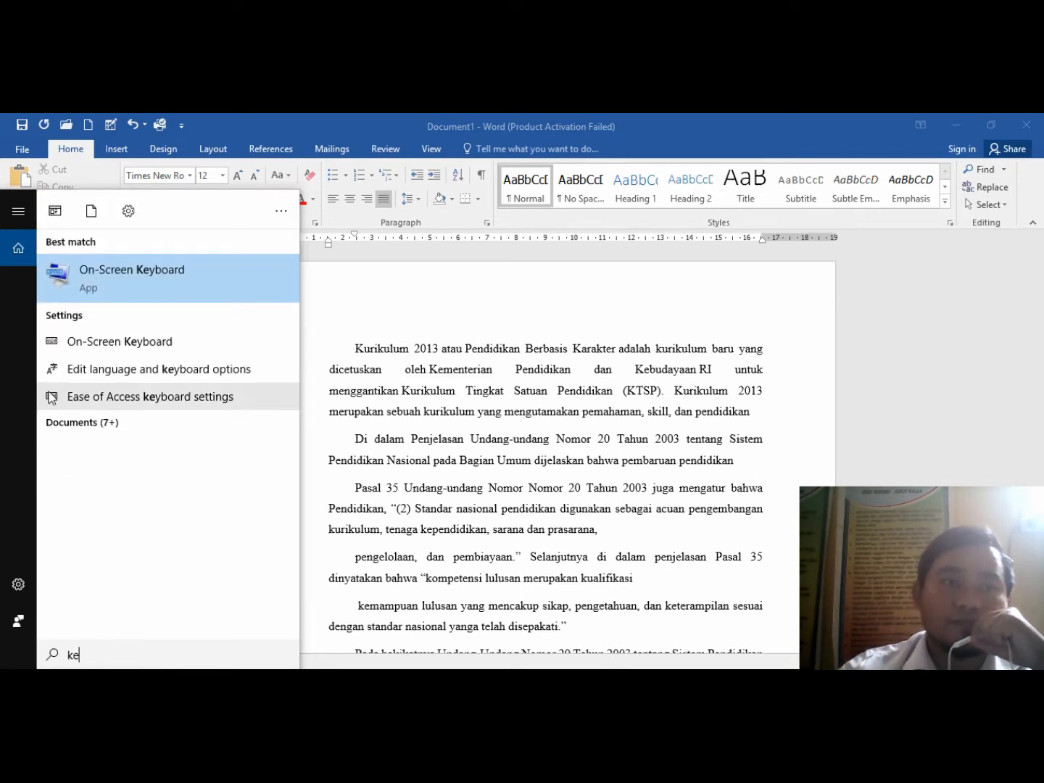
{"action": "left_click", "coordinate": [145, 271]}
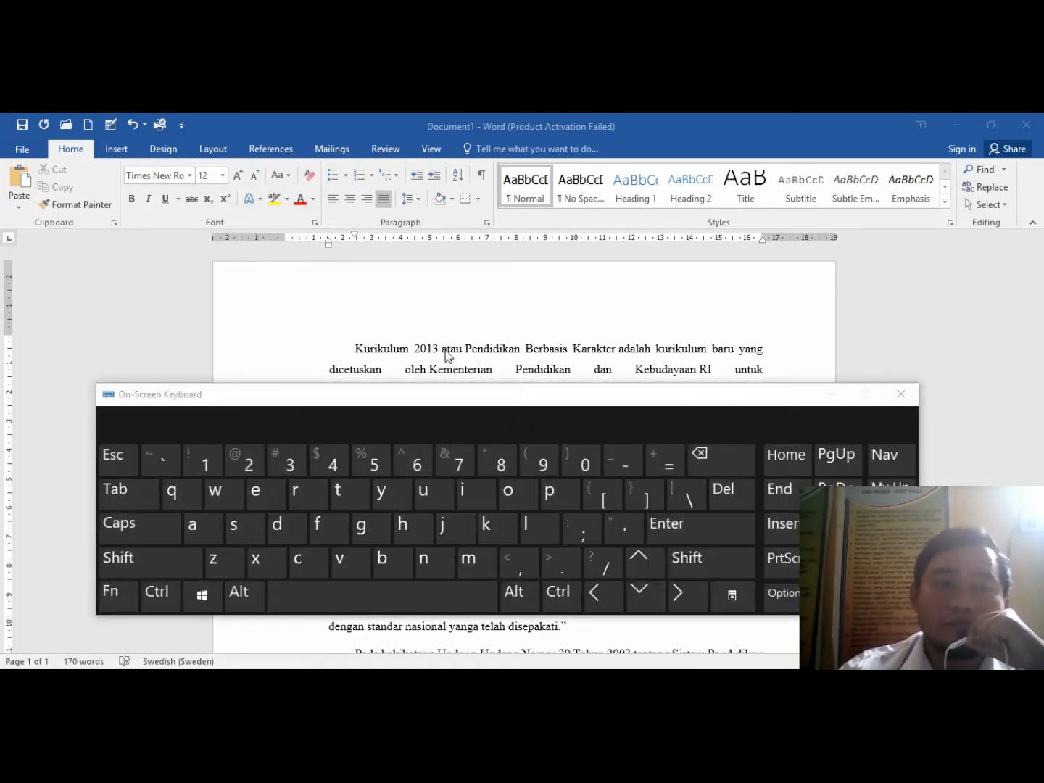
{"action": "left_click_drag", "start_coordinate": [473, 400], "coordinate": [471, 322]}
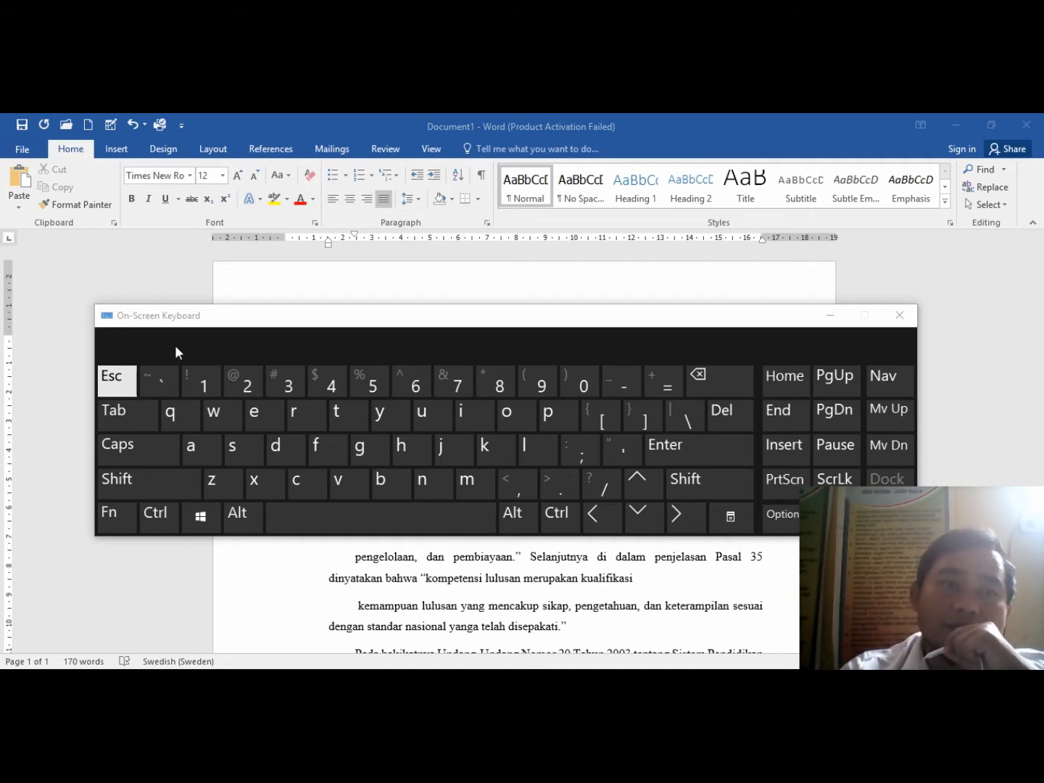
Open the Font dialog and dismiss it without making any changes.
{"action": "left_click", "coordinate": [310, 291]}
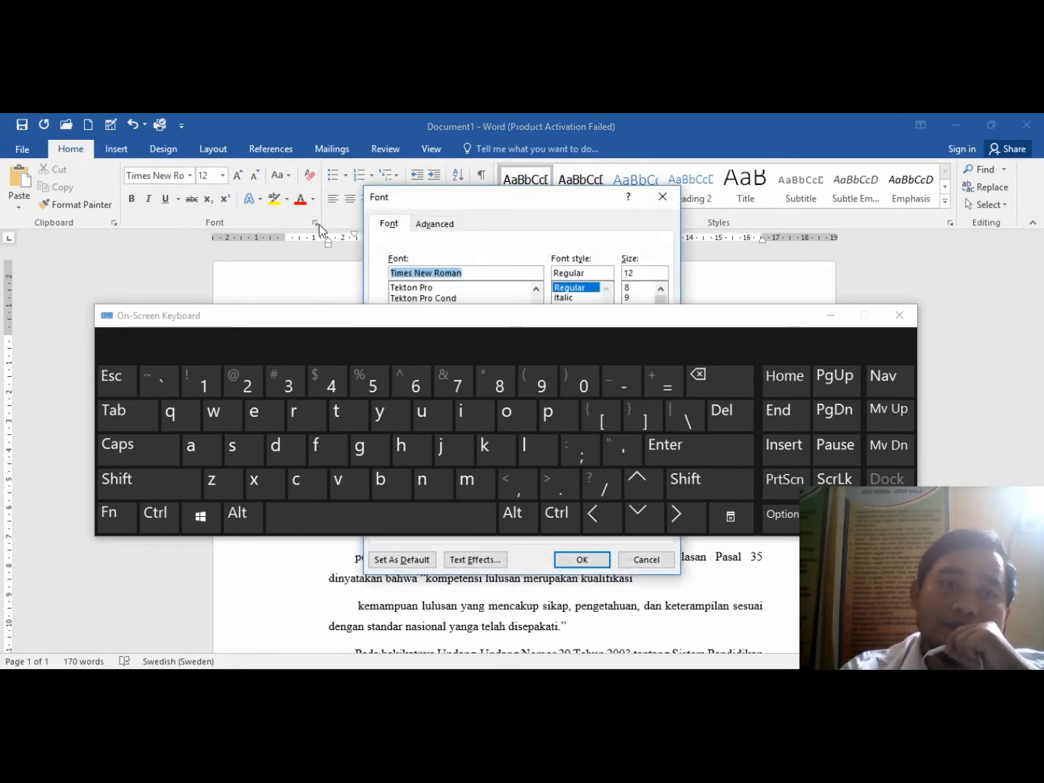
{"action": "key", "text": "Escape"}
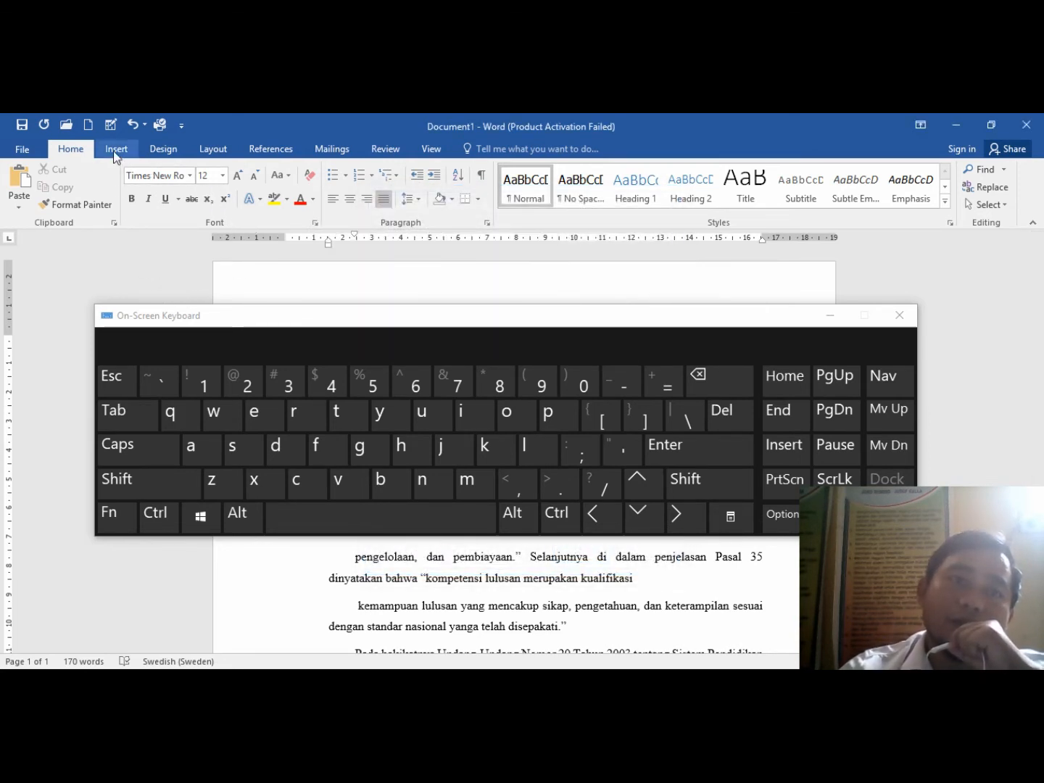
{"action": "left_click", "coordinate": [317, 226]}
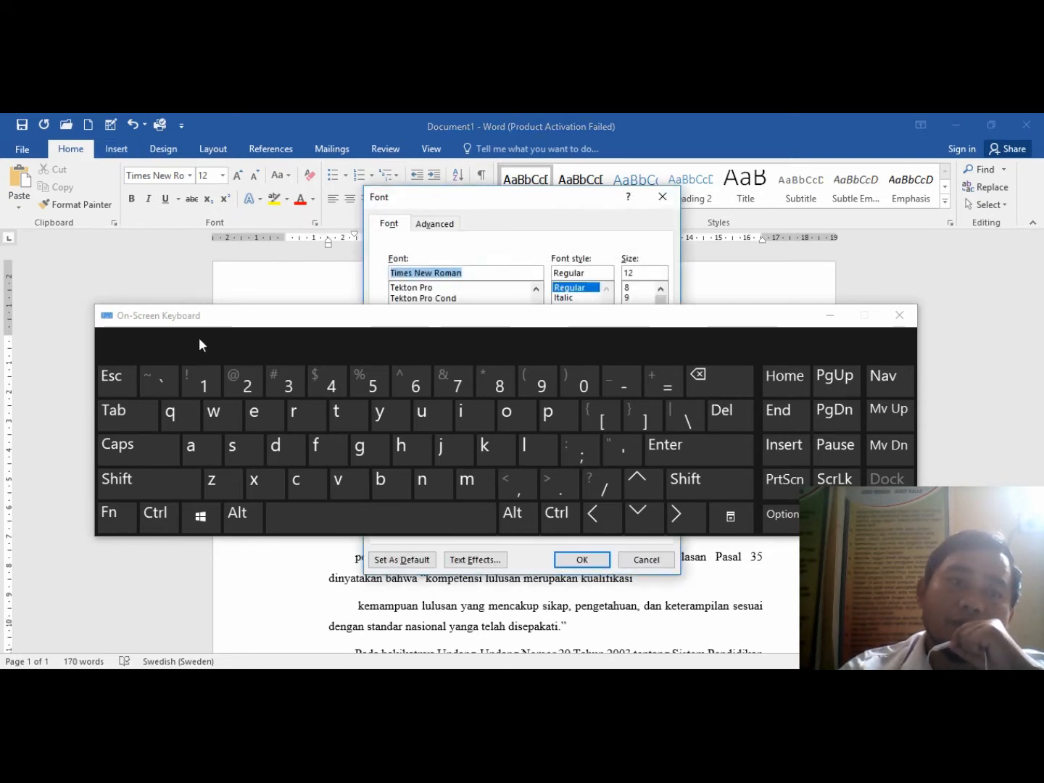
{"action": "left_click", "coordinate": [118, 379]}
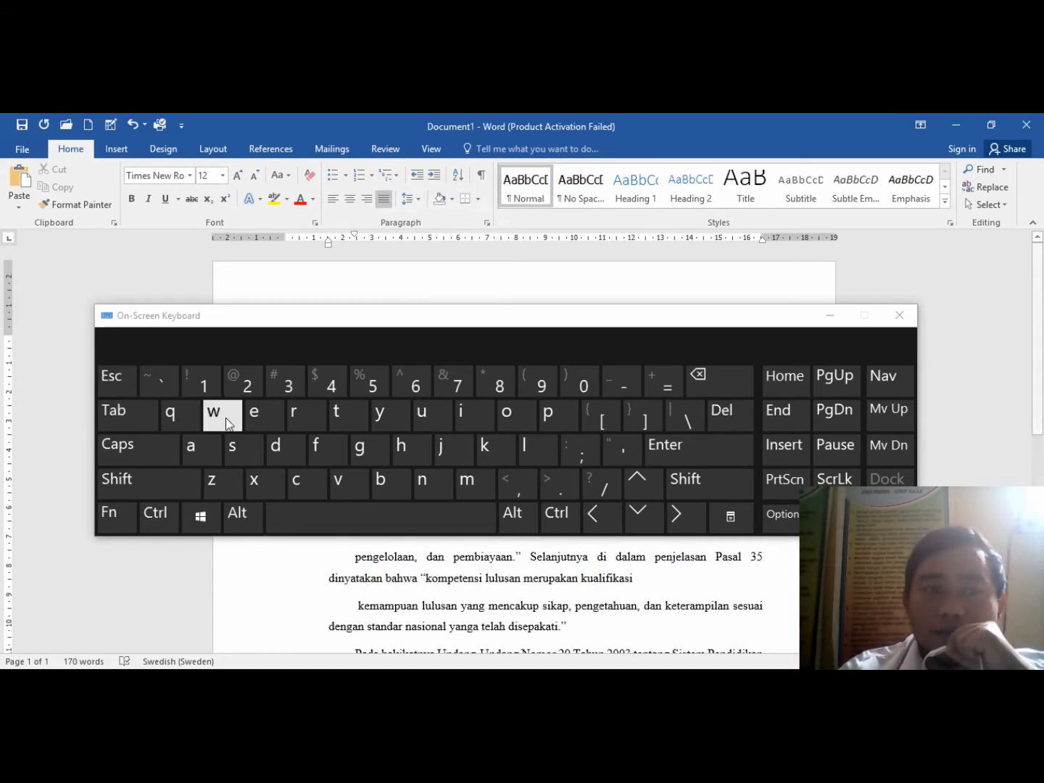
Turn Caps Lock on and back off on the on-screen keyboard.
{"action": "left_click", "coordinate": [148, 449]}
{"action": "left_click", "coordinate": [330, 447]}
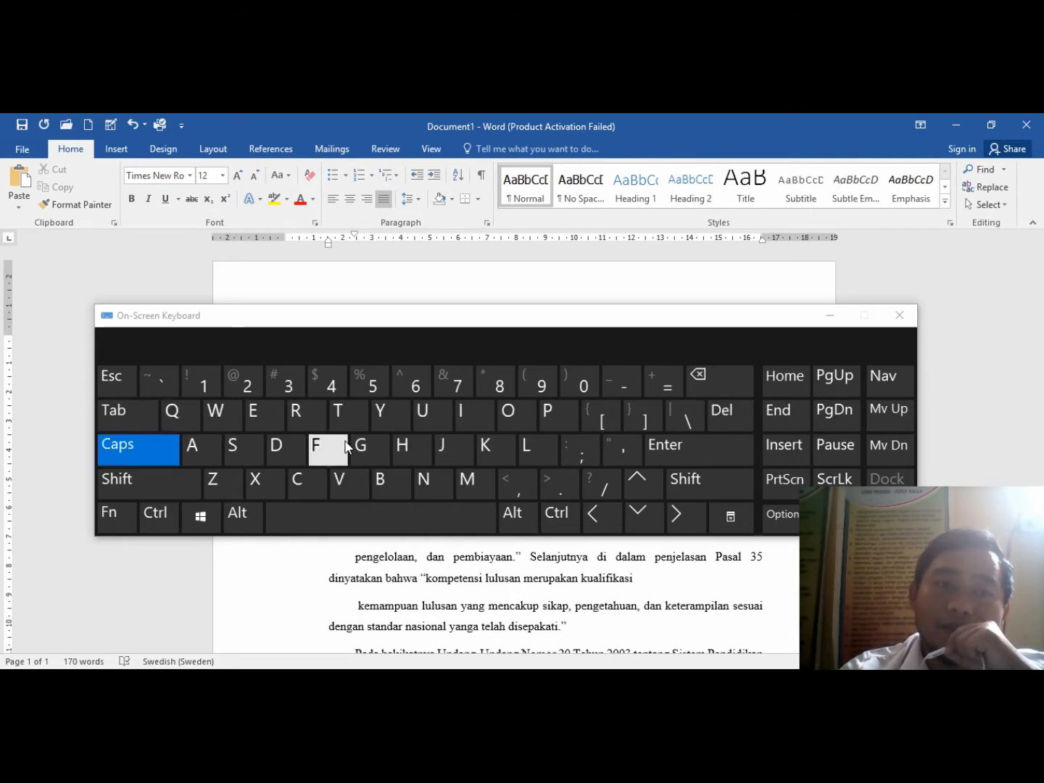
{"action": "left_click", "coordinate": [153, 447]}
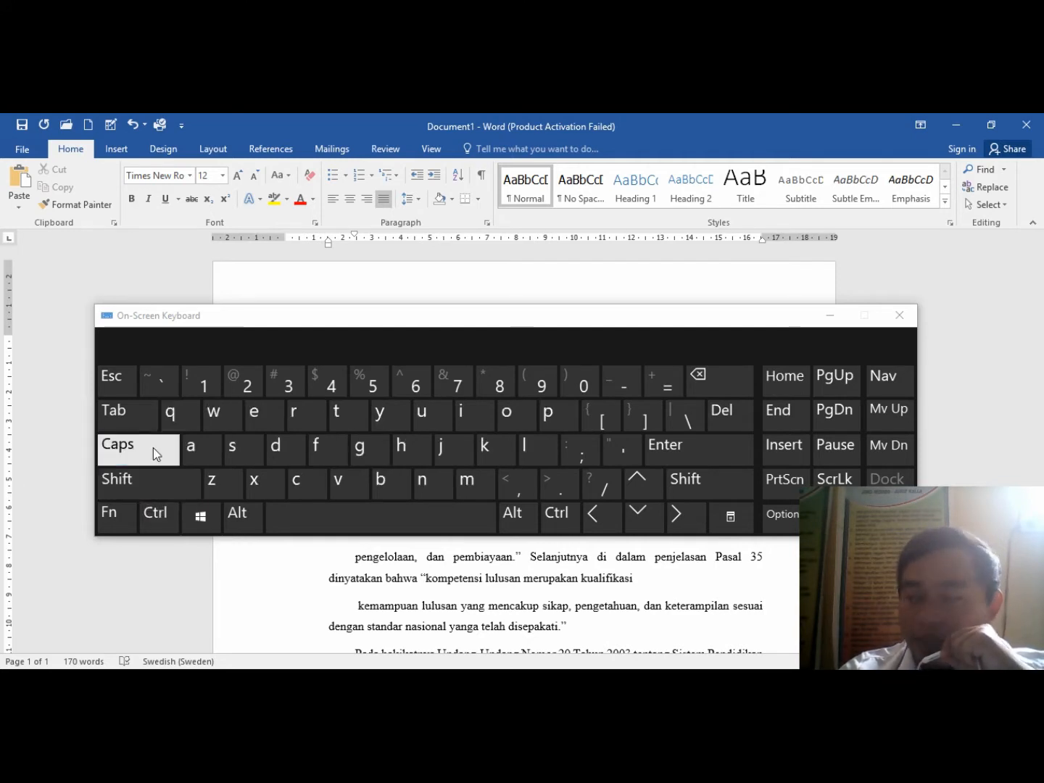
Enter a capital A right after "negara." using the on-screen keyboard's Shift modifier.
{"action": "left_click", "coordinate": [129, 482]}
{"action": "left_click", "coordinate": [128, 481]}
{"action": "left_click", "coordinate": [128, 481]}
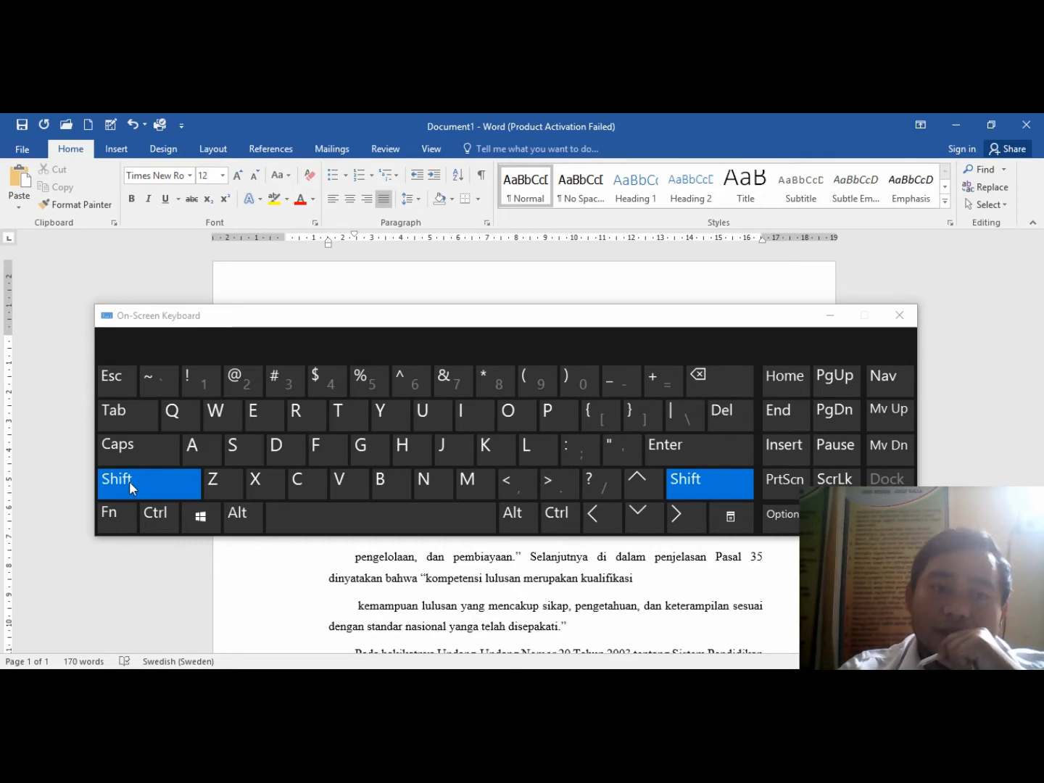
{"action": "left_click", "coordinate": [203, 456]}
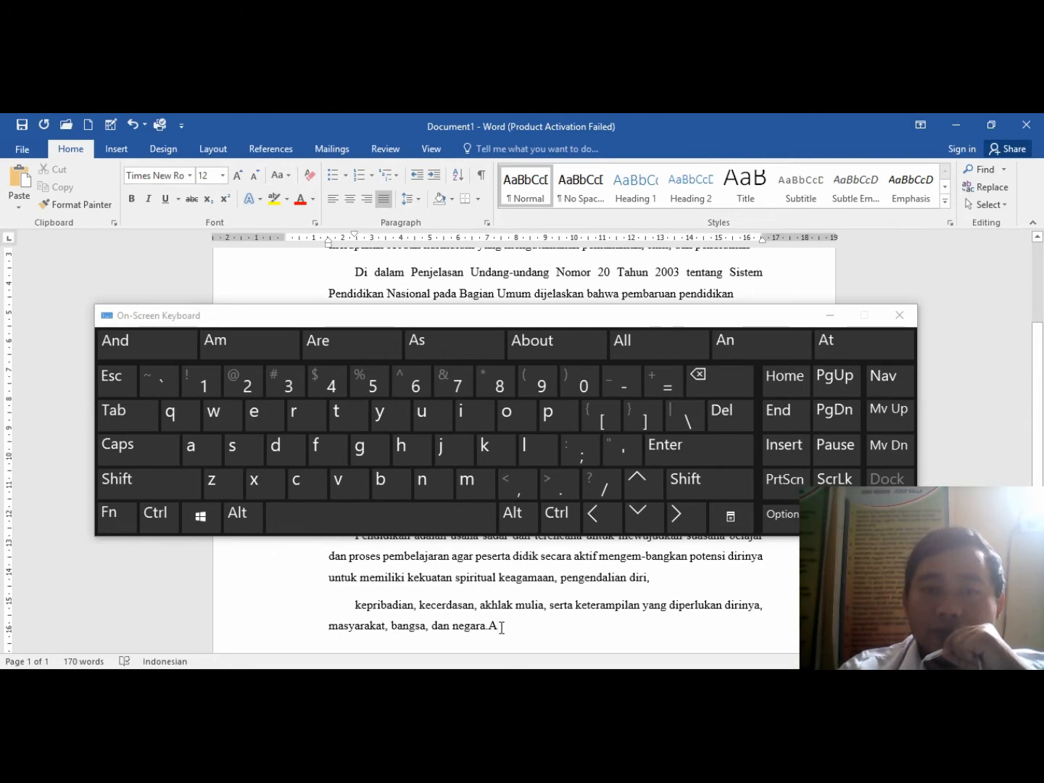
Add blank paragraphs after the document's last line until the cursor reaches a second page.
{"action": "left_click_drag", "start_coordinate": [499, 628], "coordinate": [476, 663]}
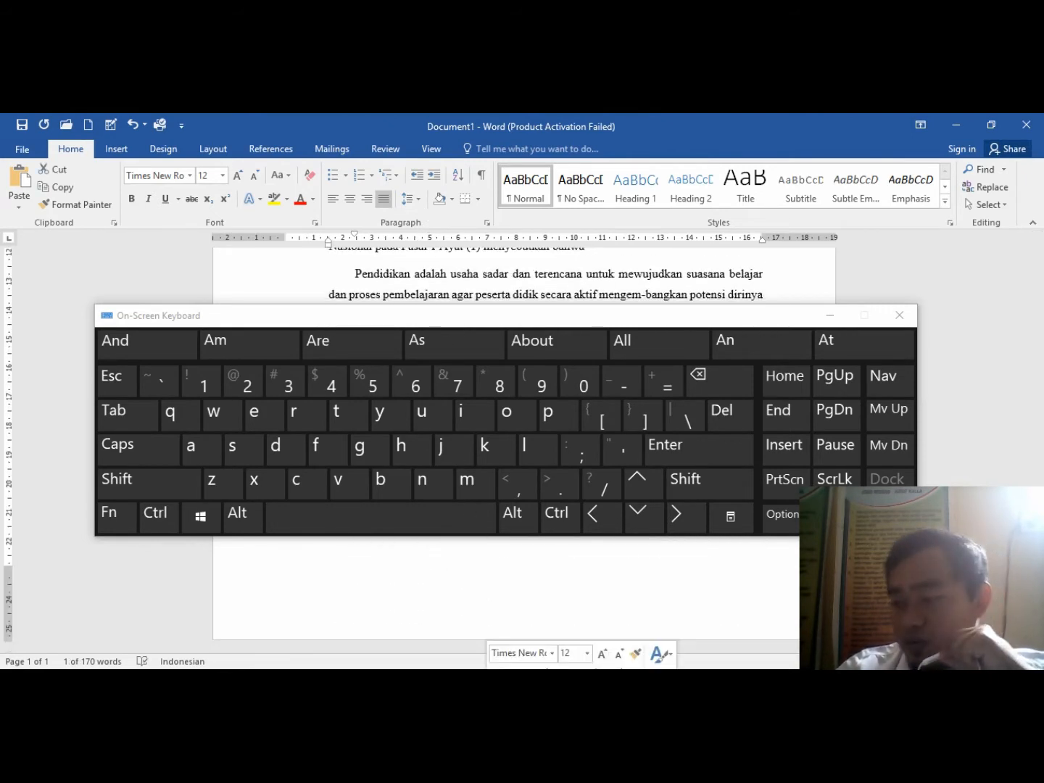
{"action": "left_click", "coordinate": [518, 593]}
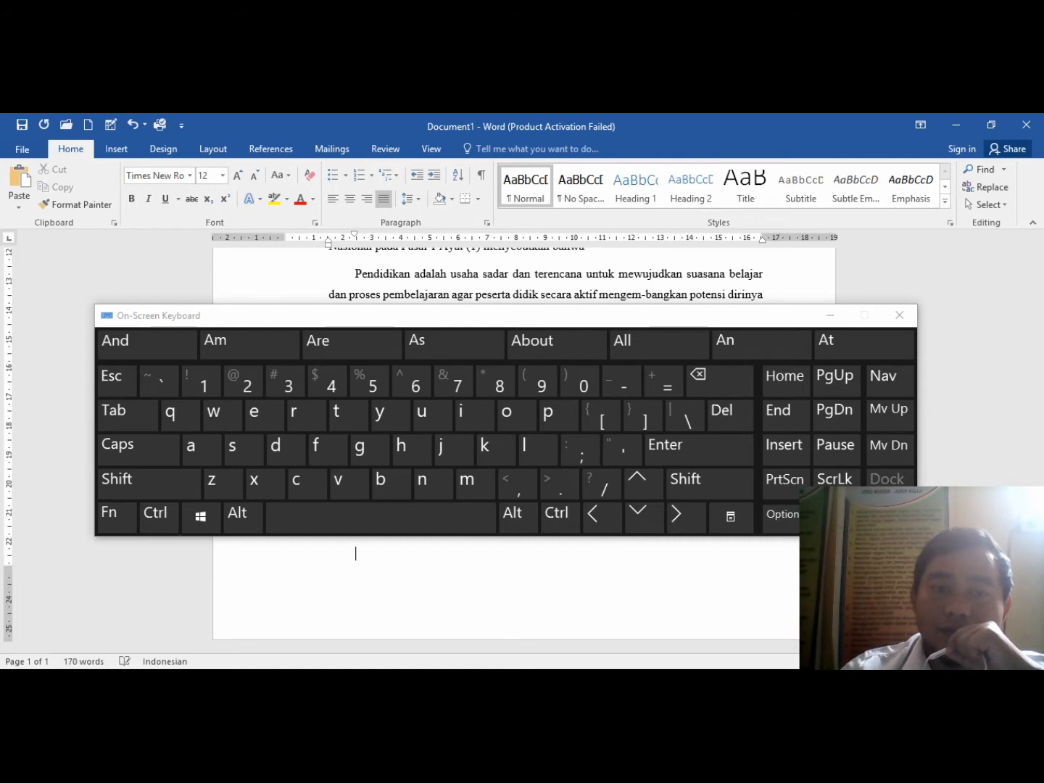
{"action": "key", "text": "Return"}
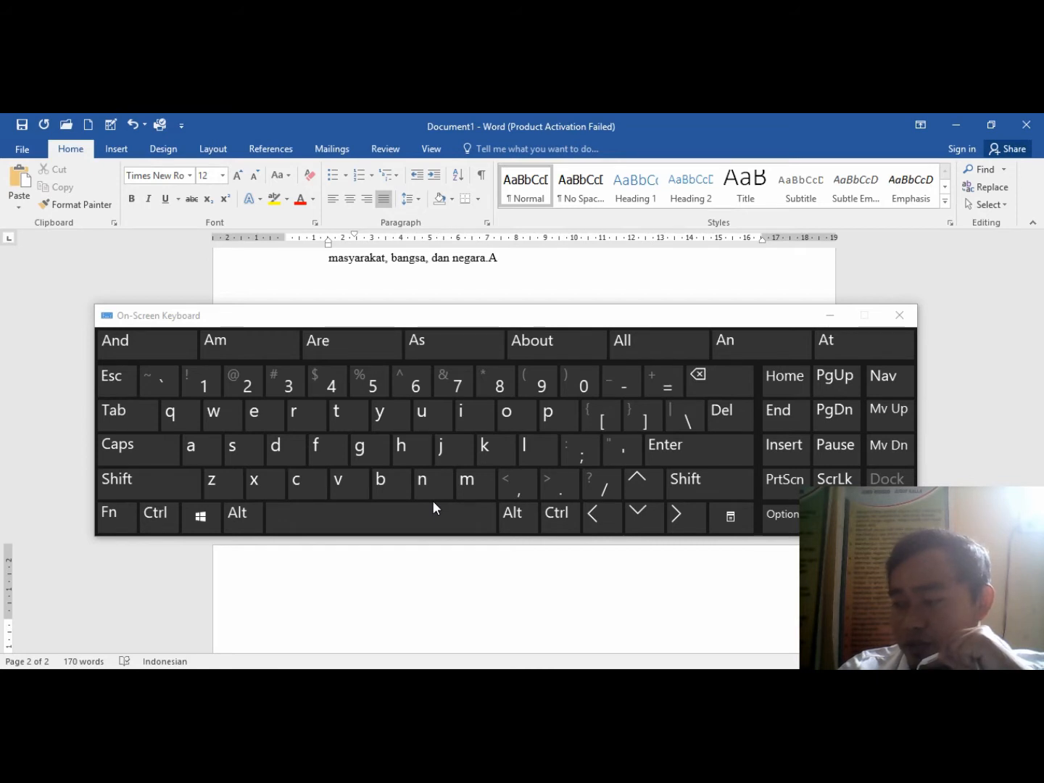
Move the on-screen keyboard below the text and erase the last paragraph's ending back to "masyarakat, ban".
{"action": "left_click_drag", "start_coordinate": [697, 322], "coordinate": [678, 459]}
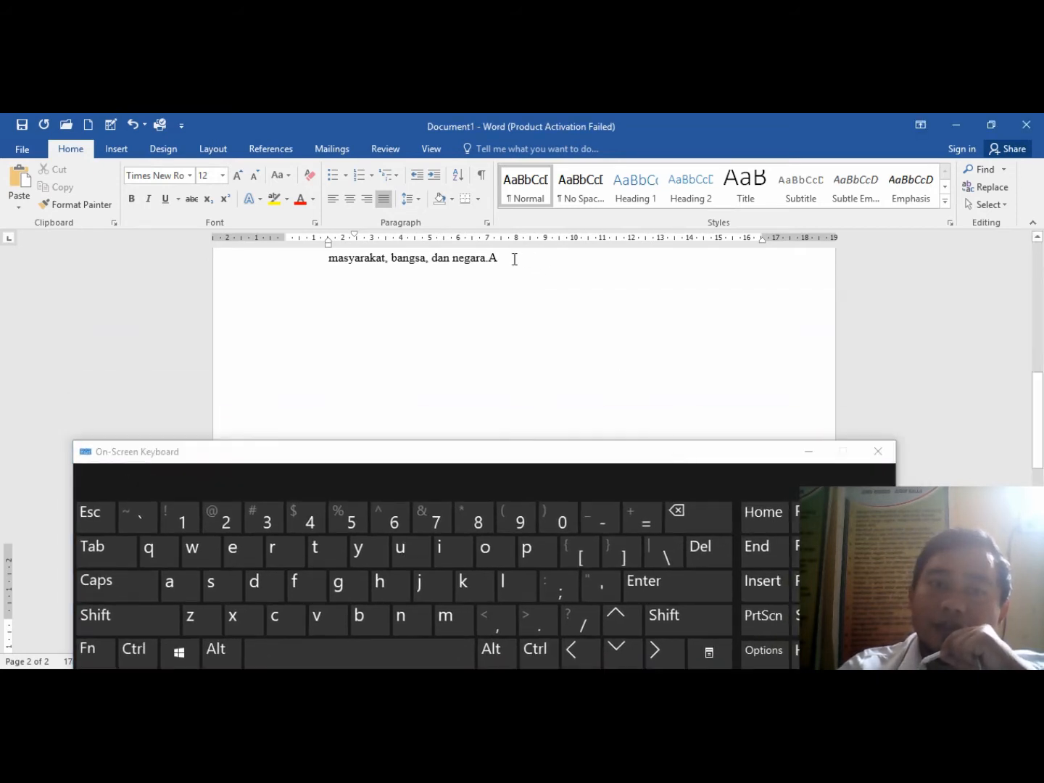
{"action": "left_click_drag", "start_coordinate": [1037, 421], "coordinate": [1041, 388]}
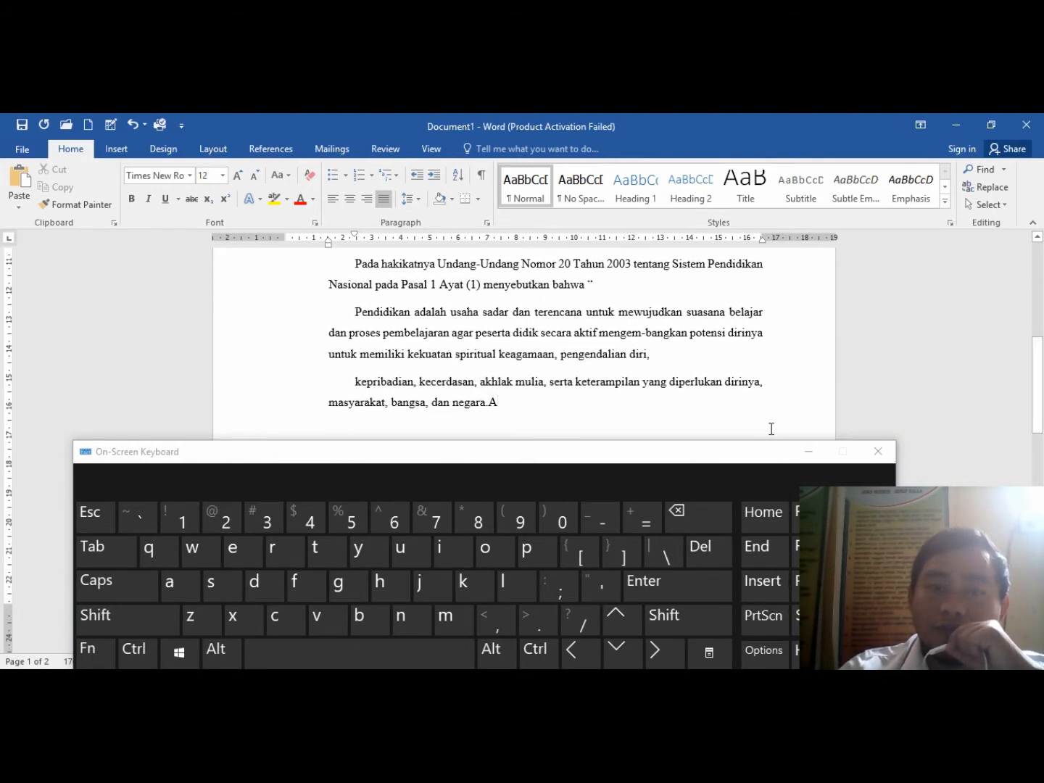
{"action": "left_click", "coordinate": [688, 514]}
{"action": "left_click", "coordinate": [688, 514]}
{"action": "left_click", "coordinate": [689, 514]}
{"action": "left_click", "coordinate": [689, 514]}
{"action": "left_click", "coordinate": [689, 514]}
{"action": "left_click", "coordinate": [688, 515]}
{"action": "left_click", "coordinate": [689, 514]}
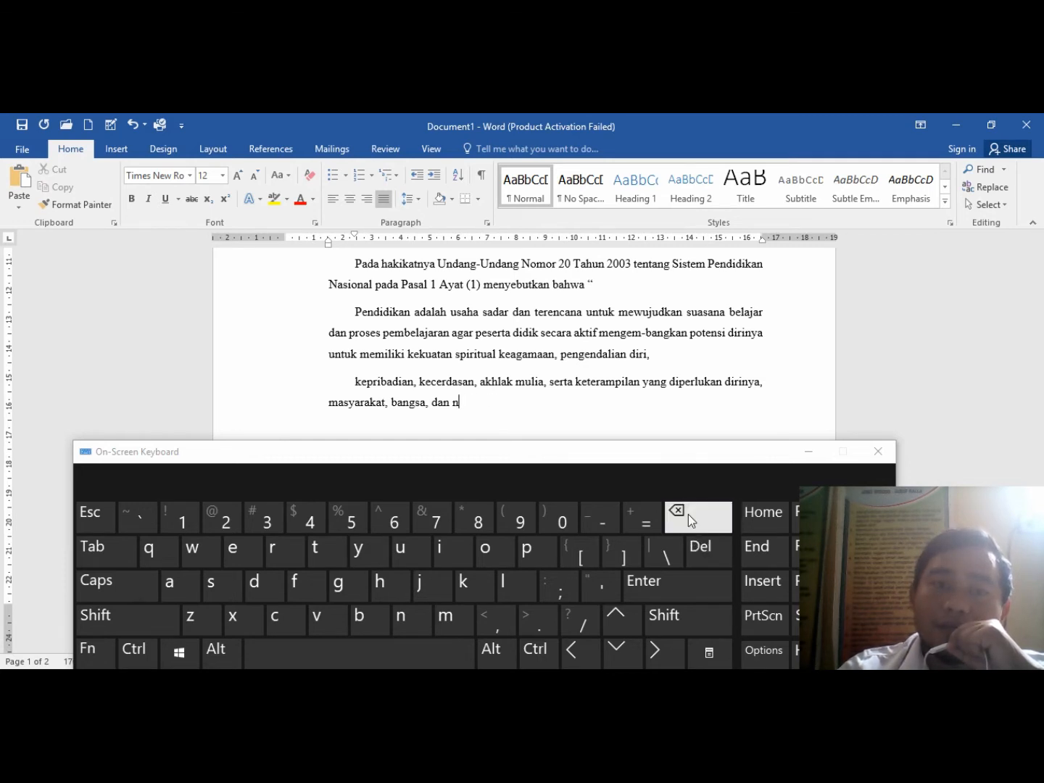
{"action": "left_click", "coordinate": [689, 514]}
{"action": "left_click", "coordinate": [689, 513]}
{"action": "left_click", "coordinate": [689, 514]}
{"action": "left_click", "coordinate": [689, 514]}
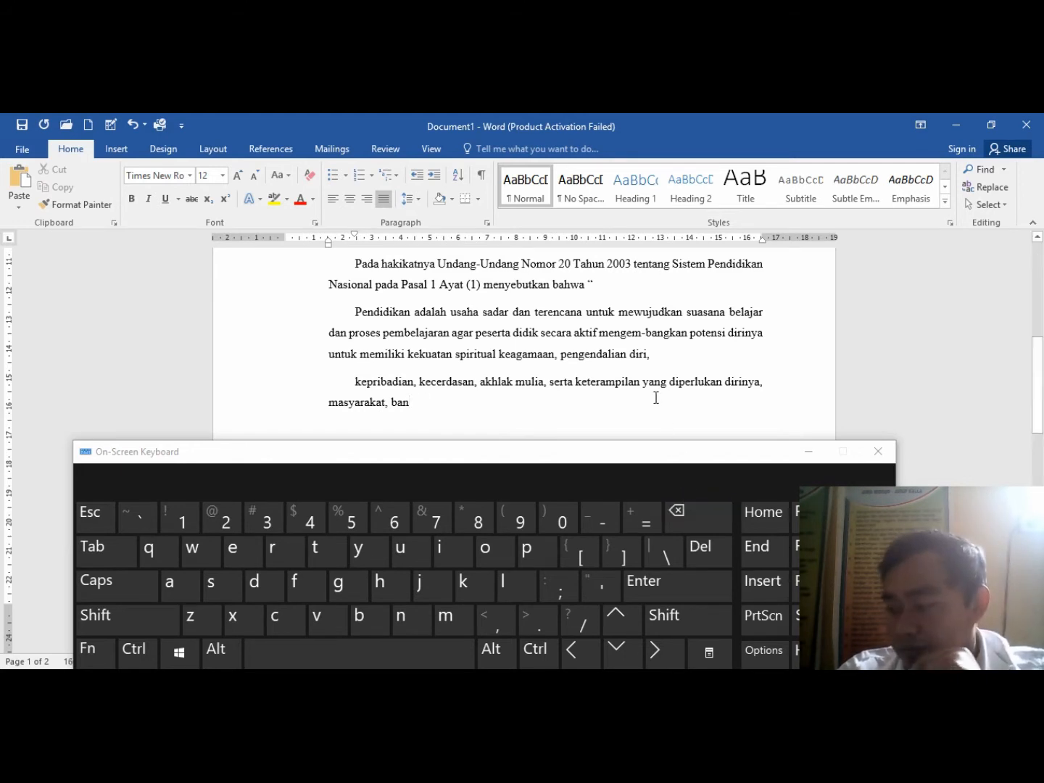
Start a new paragraph before "mewujudkan" and replace the space between "dirinya" and "untuk" with three spaces.
{"action": "left_click", "coordinate": [619, 312]}
{"action": "key", "text": "Return"}
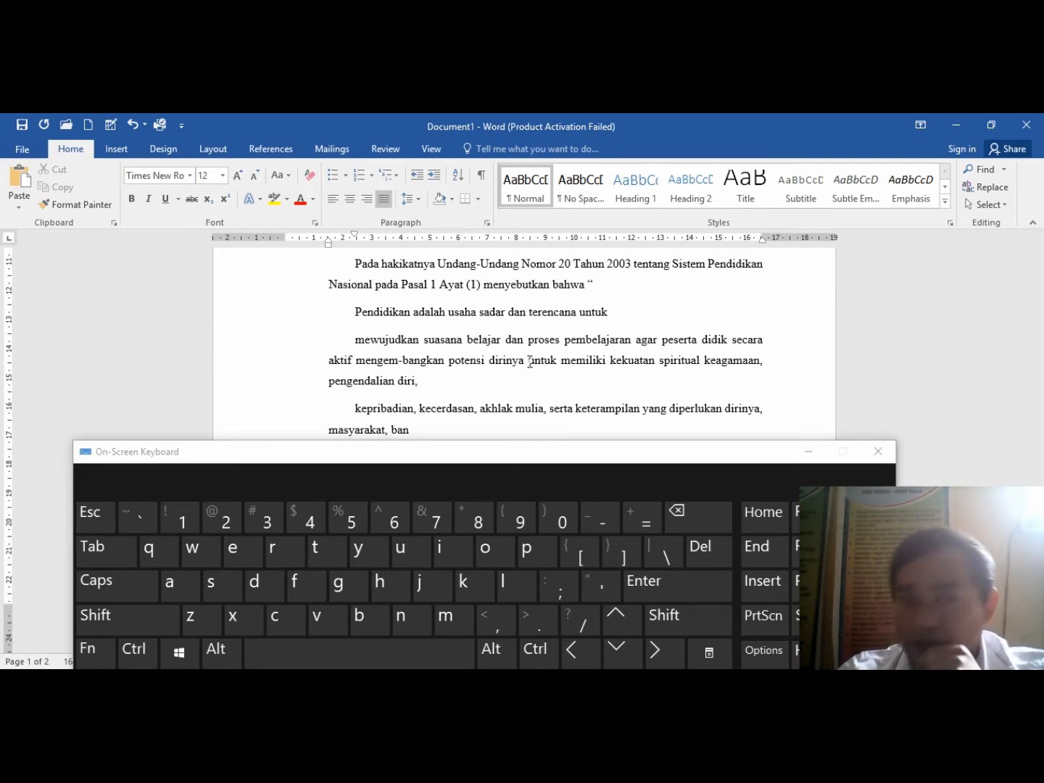
{"action": "key", "text": "BackSpace"}
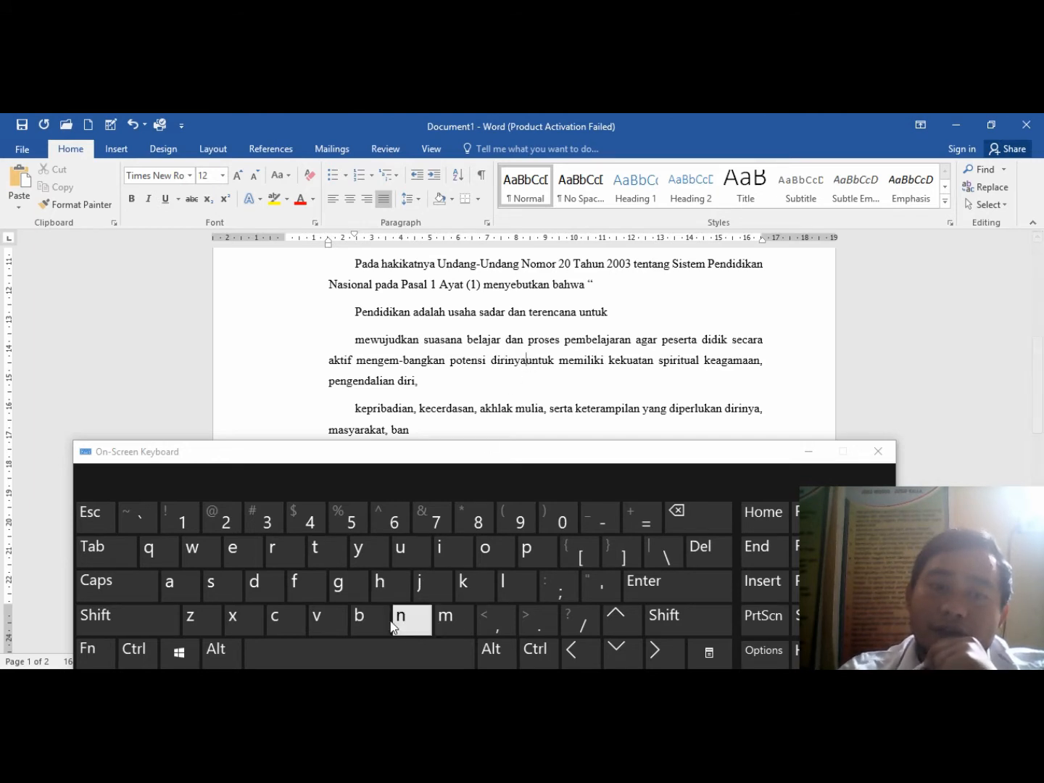
{"action": "left_click", "coordinate": [361, 651]}
{"action": "left_click", "coordinate": [361, 649]}
{"action": "left_click", "coordinate": [361, 649]}
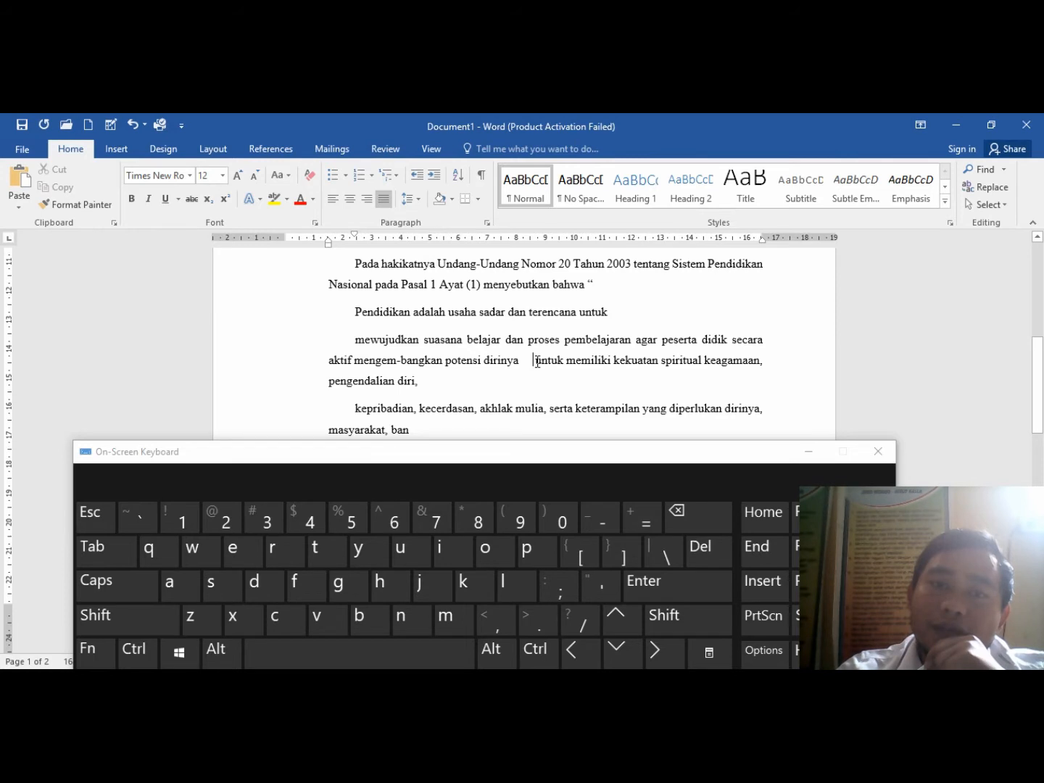
Delete the word "untuk" after "potensi dirinya", letter by letter ahead of the cursor.
{"action": "left_click", "coordinate": [705, 545]}
{"action": "left_click", "coordinate": [705, 545]}
{"action": "left_click", "coordinate": [705, 544]}
{"action": "left_click", "coordinate": [705, 545]}
{"action": "left_click", "coordinate": [705, 544]}
{"action": "left_click", "coordinate": [705, 544]}
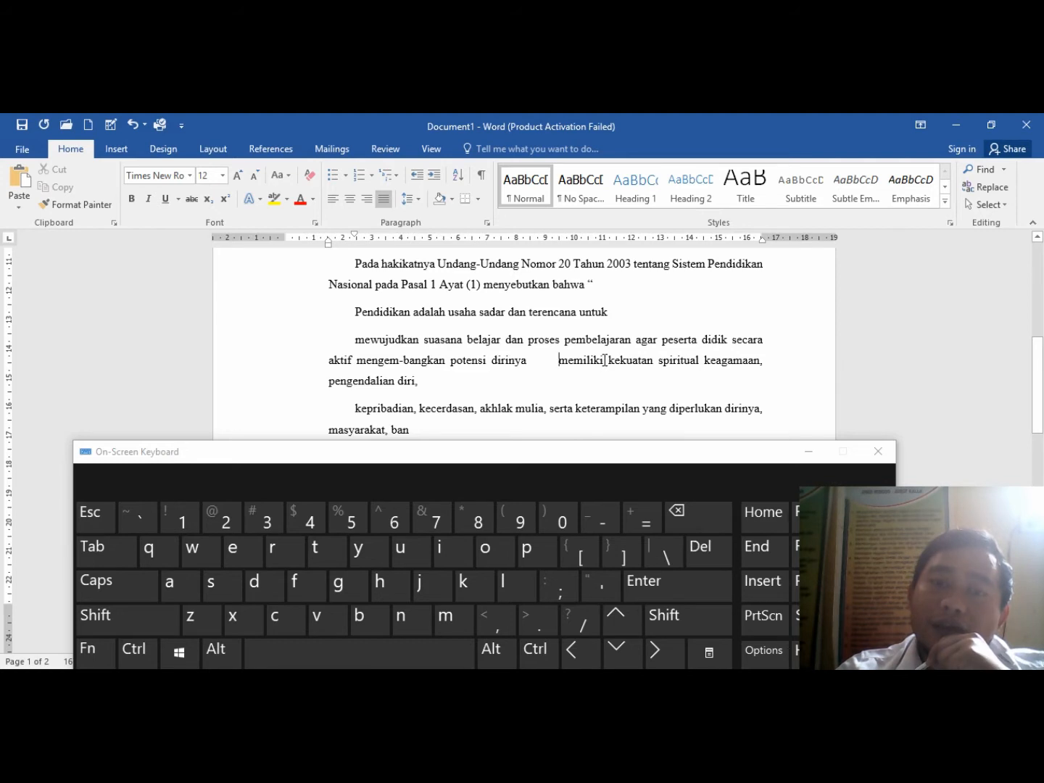
Erase the word "memiliki" backwards from just before "kekuatan".
{"action": "left_click", "coordinate": [609, 355]}
{"action": "left_click", "coordinate": [686, 519]}
{"action": "left_click", "coordinate": [685, 518]}
{"action": "left_click", "coordinate": [686, 522]}
{"action": "left_click", "coordinate": [685, 519]}
{"action": "left_click", "coordinate": [685, 519]}
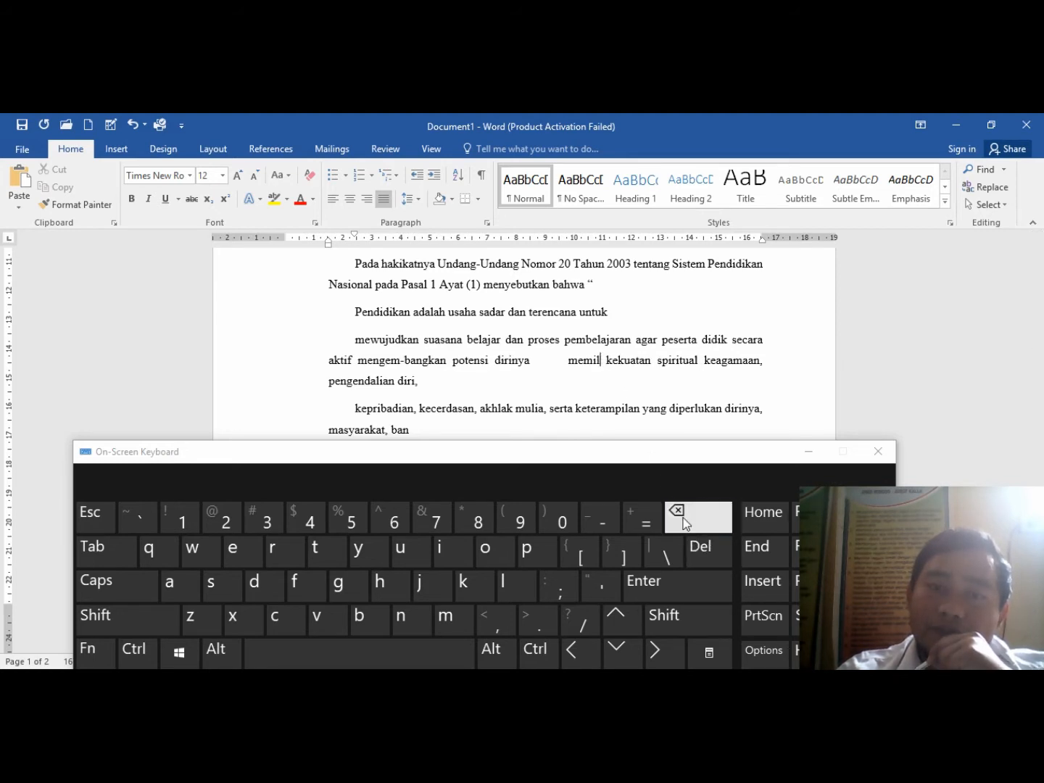
{"action": "left_click", "coordinate": [685, 519]}
{"action": "left_click", "coordinate": [685, 519]}
{"action": "left_click", "coordinate": [686, 518]}
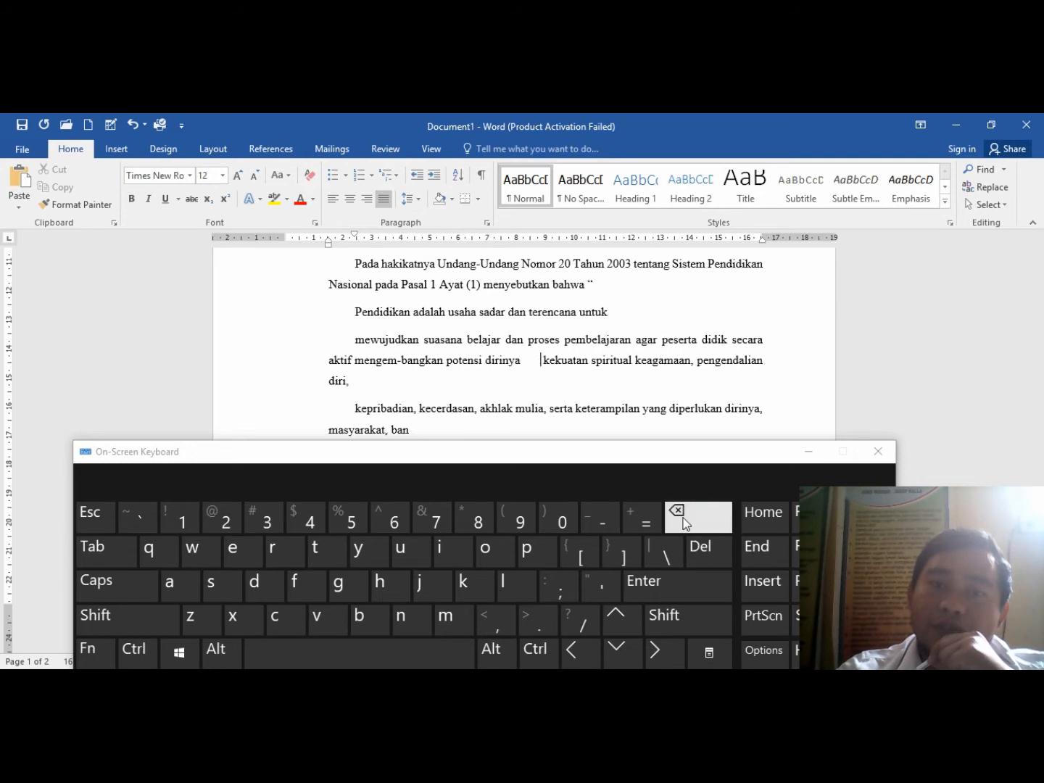
Delete the word "kekuatan" and the first letter of "spiritual" ahead of the cursor.
{"action": "left_click", "coordinate": [709, 557]}
{"action": "left_click", "coordinate": [710, 558]}
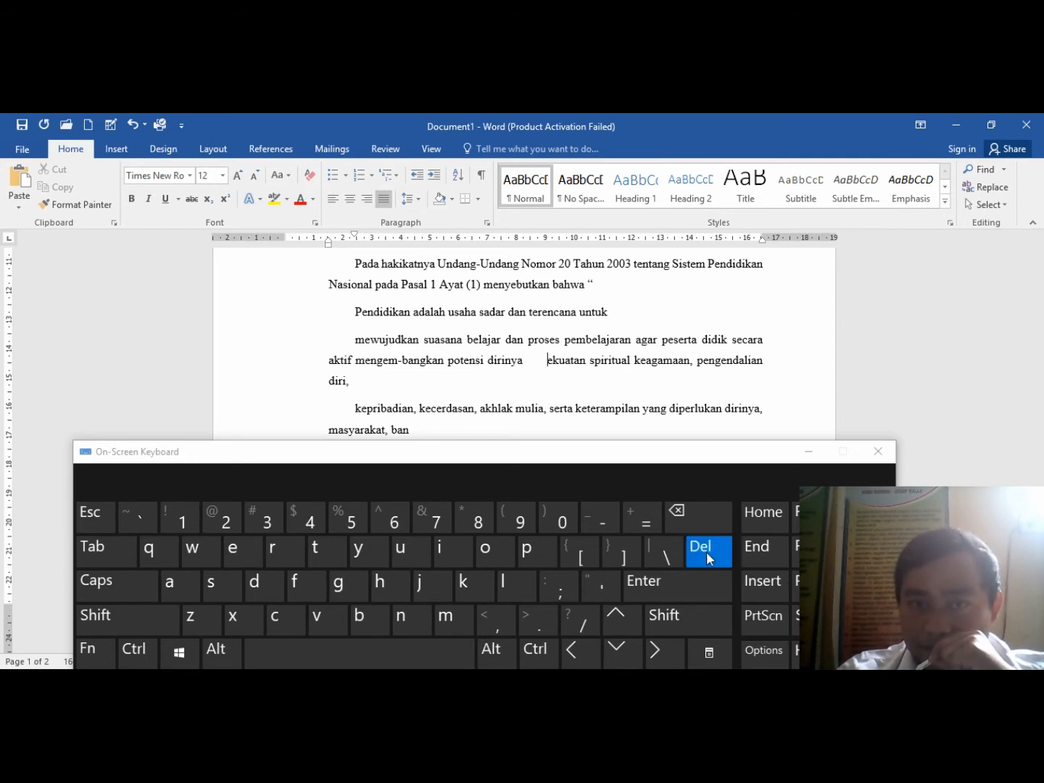
{"action": "left_click", "coordinate": [709, 558]}
{"action": "left_click", "coordinate": [709, 558]}
{"action": "left_click", "coordinate": [709, 558]}
{"action": "left_click", "coordinate": [709, 559]}
{"action": "left_click", "coordinate": [708, 559]}
{"action": "left_click", "coordinate": [709, 558]}
{"action": "left_click", "coordinate": [709, 558]}
{"action": "left_click", "coordinate": [709, 558]}
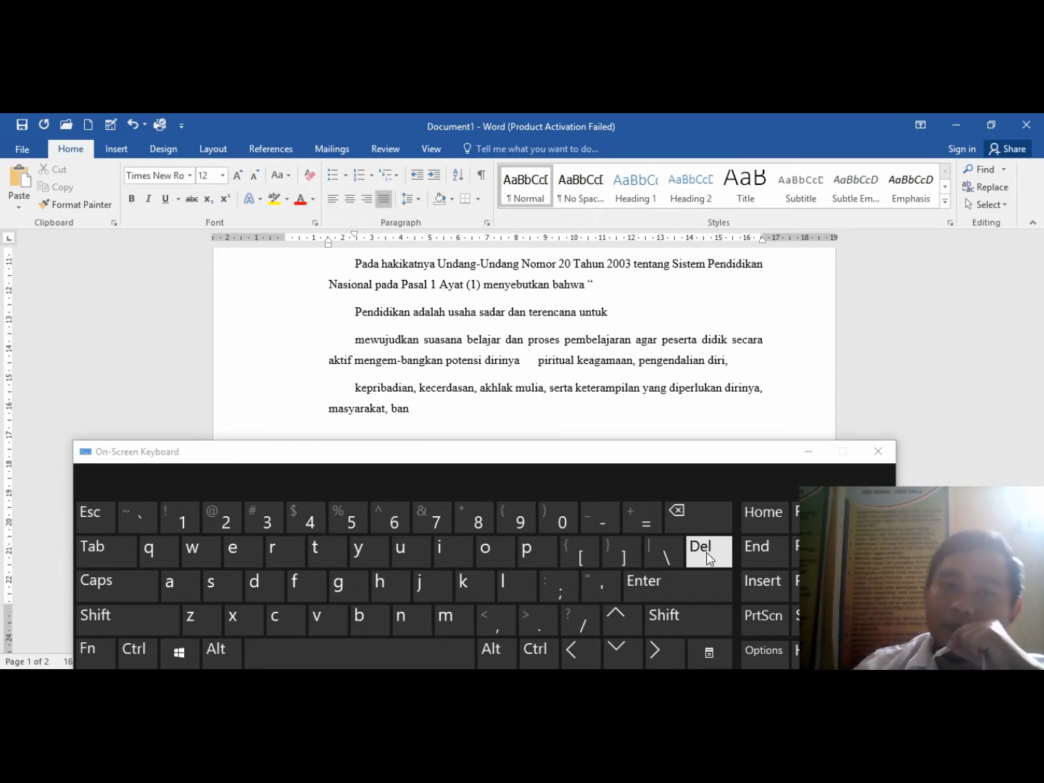
Move the cursor to the start and end of the "piritual keagamaan" line, and page up and back down through the document.
{"action": "left_click", "coordinate": [772, 519]}
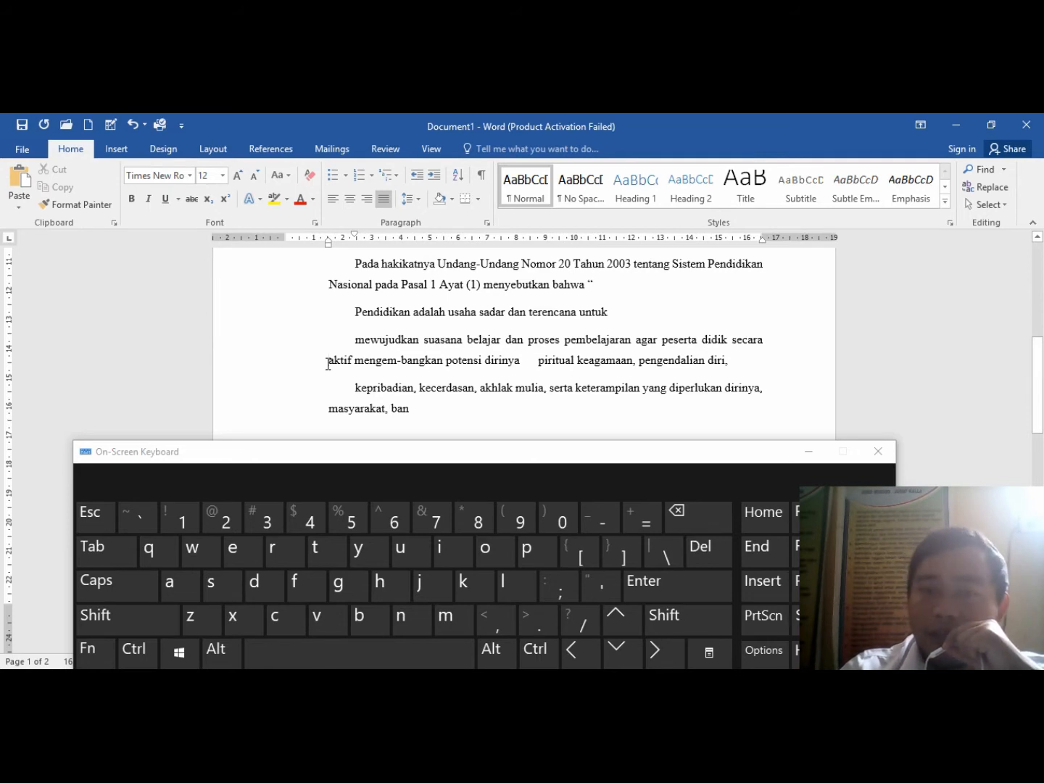
{"action": "left_click", "coordinate": [750, 557]}
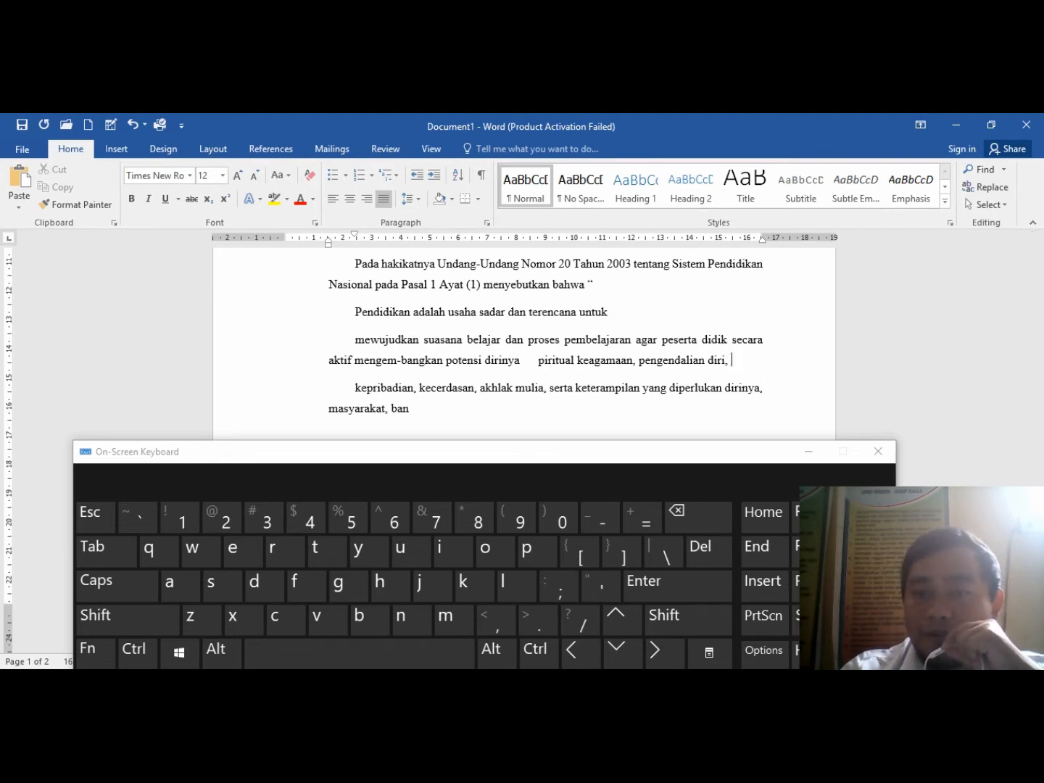
{"action": "scroll", "coordinate": [735, 368], "scroll_direction": "up", "scroll_amount": 8}
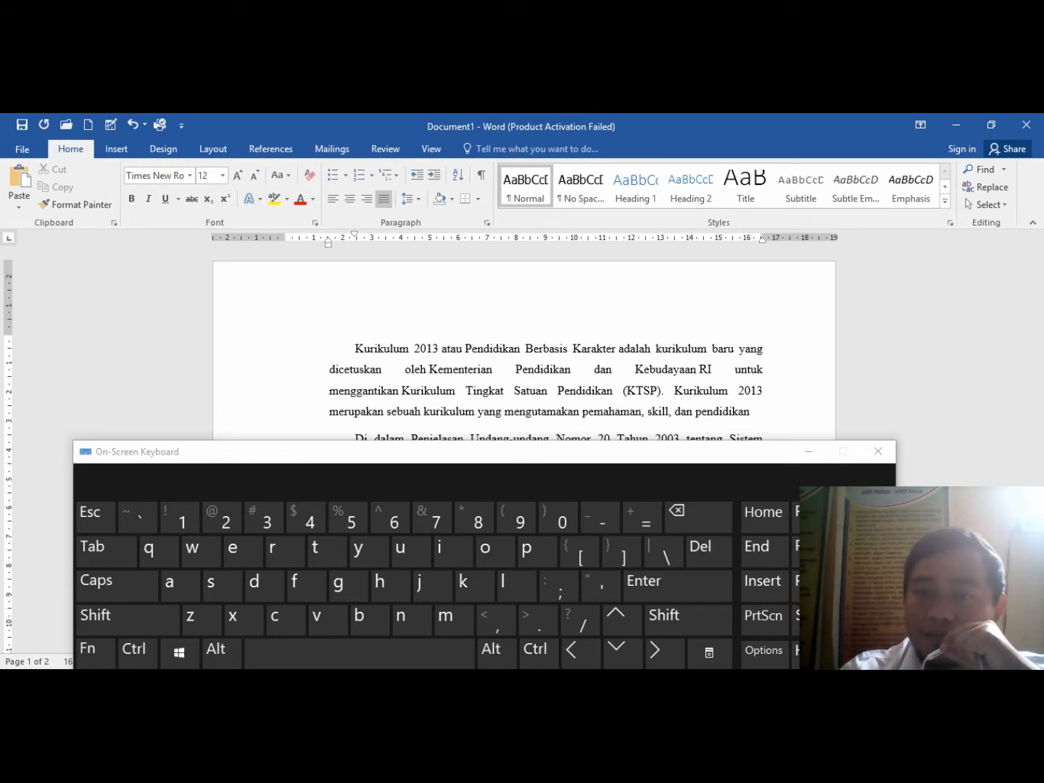
{"action": "scroll", "coordinate": [737, 368], "scroll_direction": "down", "scroll_amount": 5}
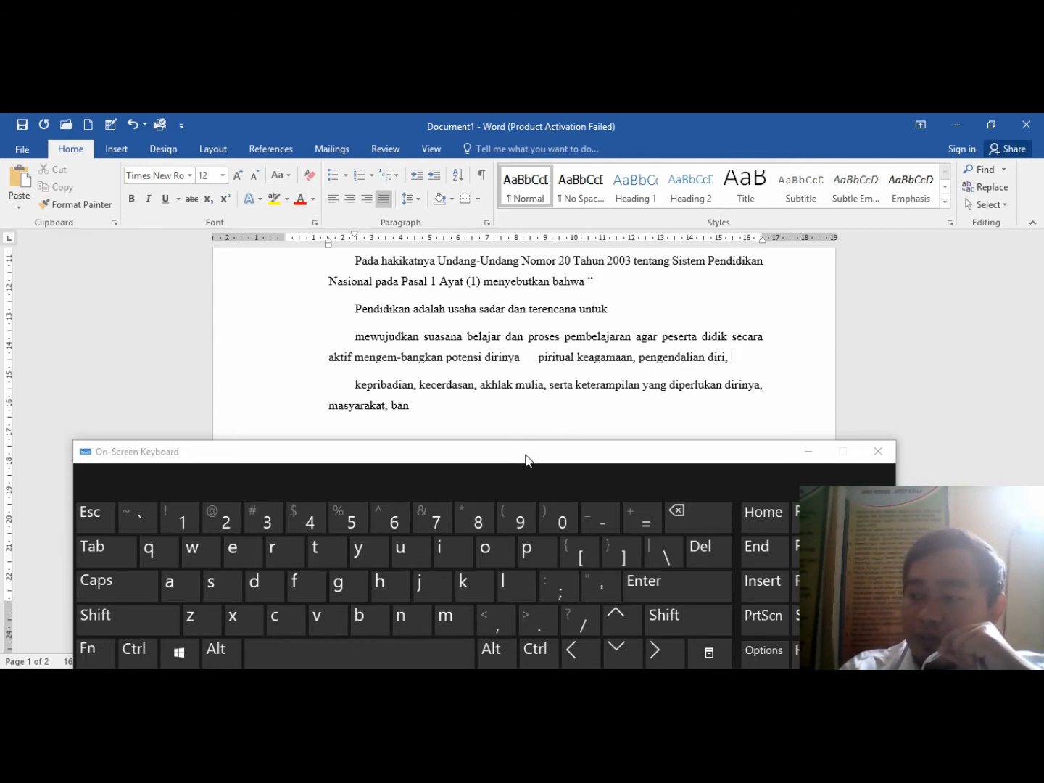
Move the on-screen keyboard up, activate Alt, look up the "1" after "Pasal" in the Research pane, and close the pane.
{"action": "left_click_drag", "start_coordinate": [526, 460], "coordinate": [562, 332]}
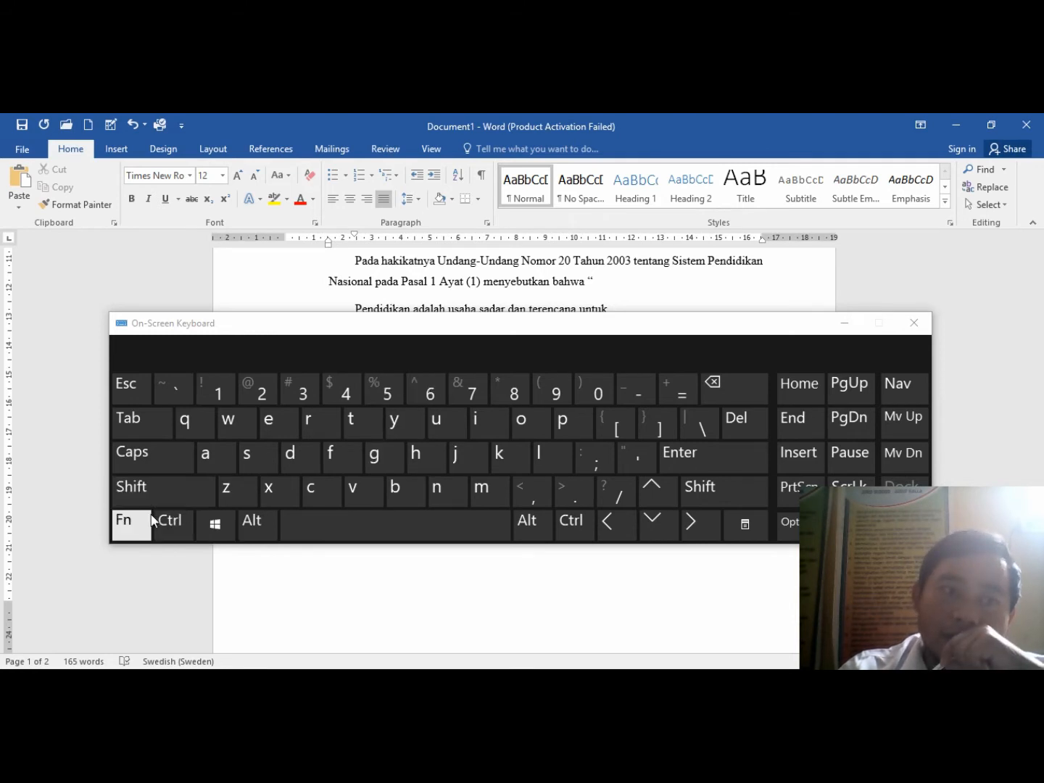
{"action": "left_click", "coordinate": [254, 527]}
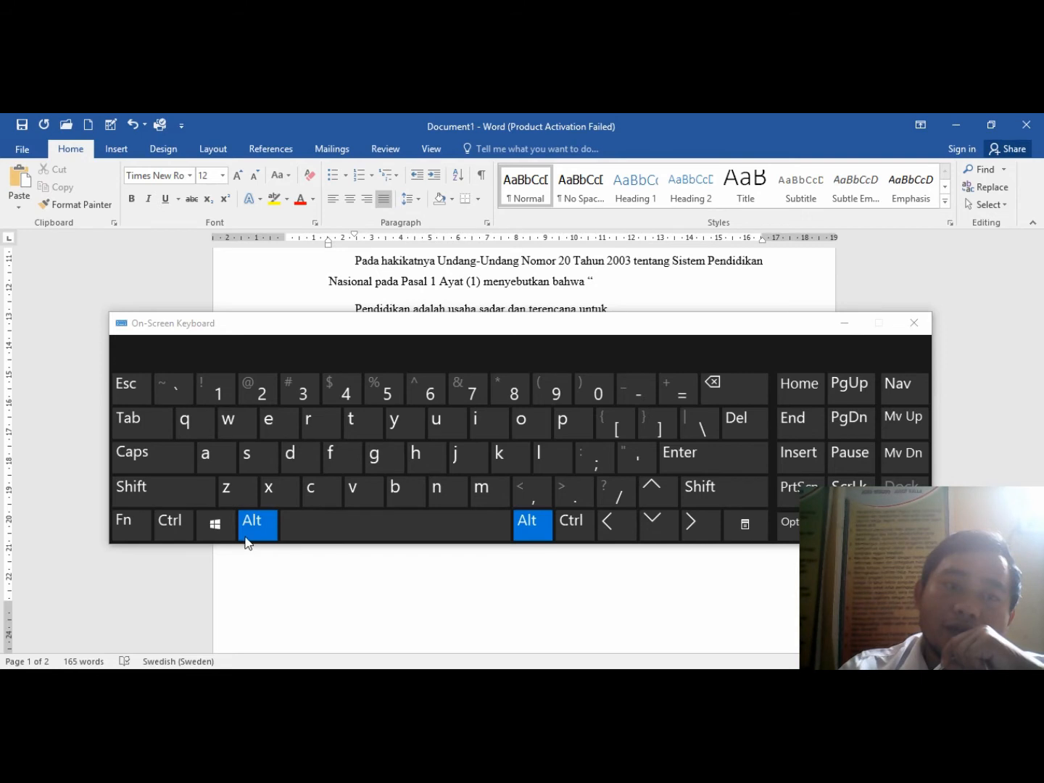
{"action": "left_click", "coordinate": [433, 284], "text": "alt"}
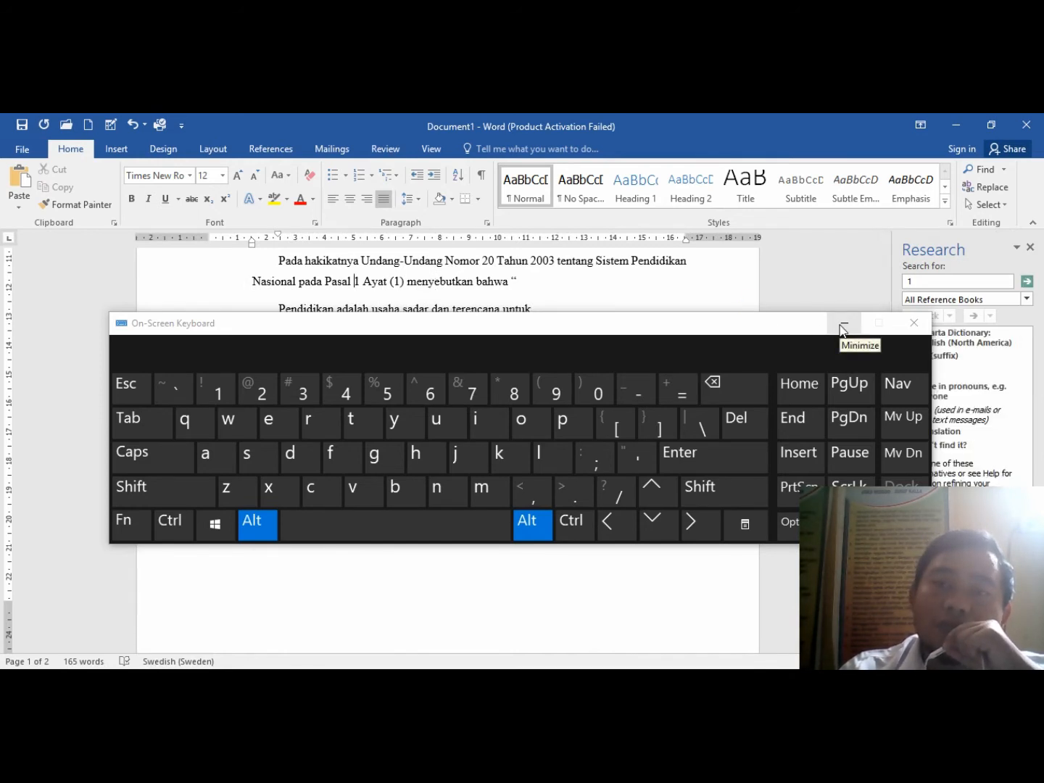
{"action": "left_click", "coordinate": [1031, 249]}
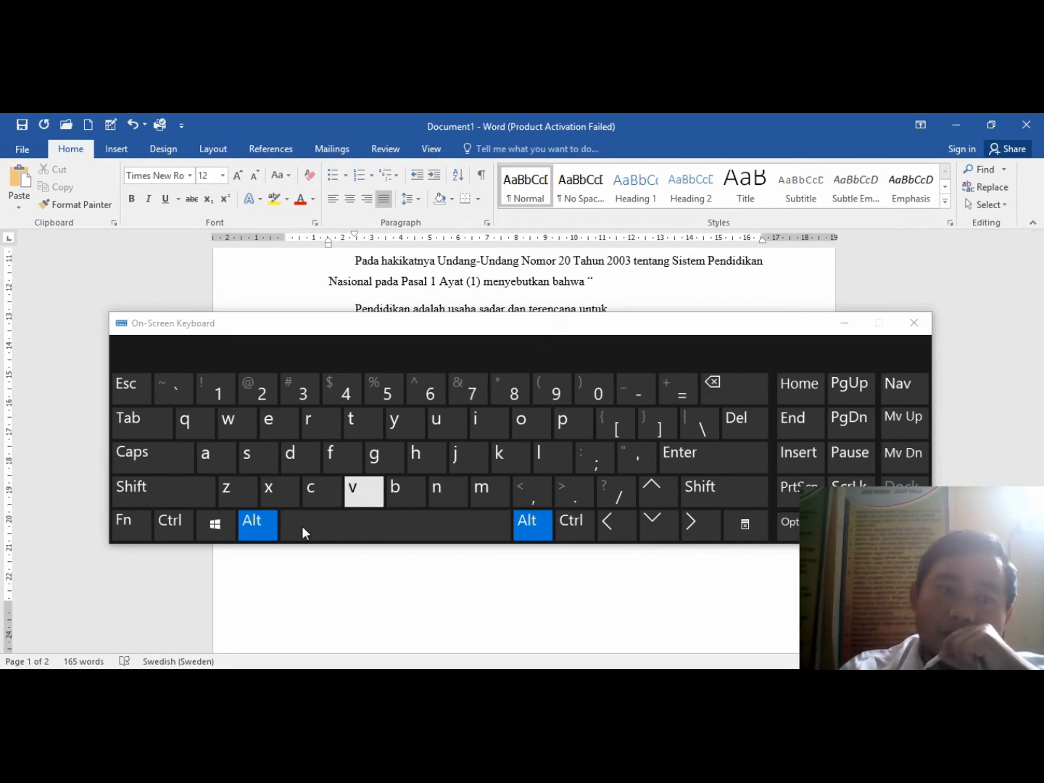
Deactivate Alt, view the Save As and Open pages via the on-screen keyboard, and return to the document without saving or opening anything.
{"action": "left_click", "coordinate": [257, 536]}
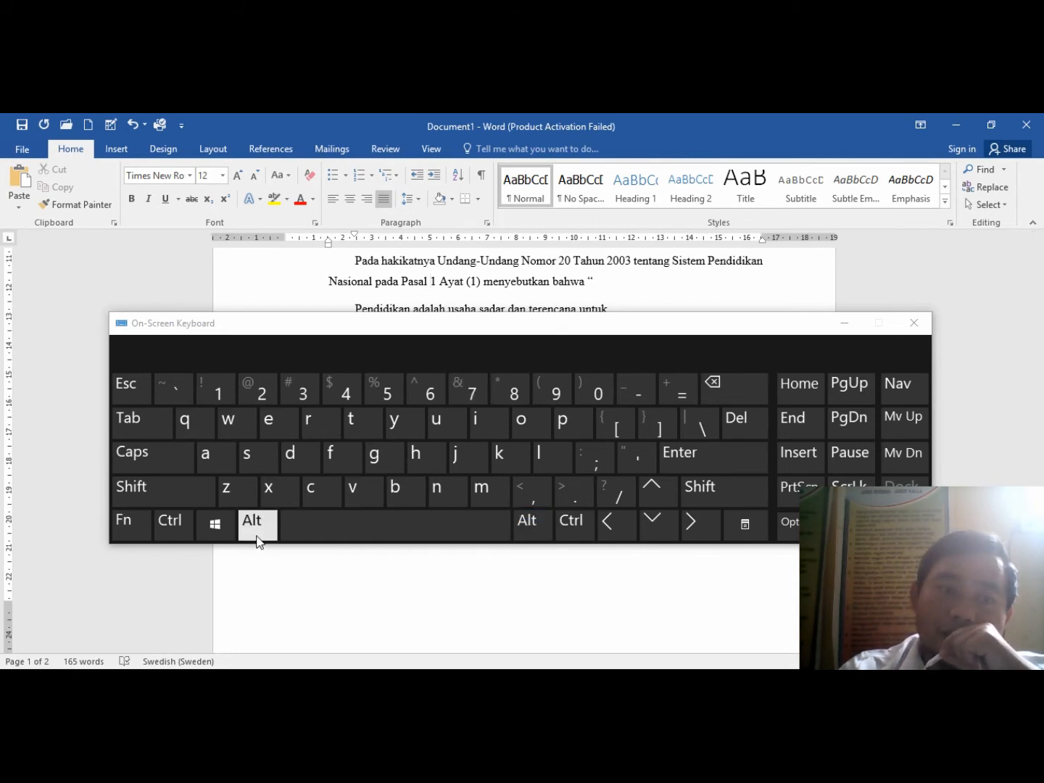
{"action": "left_click", "coordinate": [172, 535]}
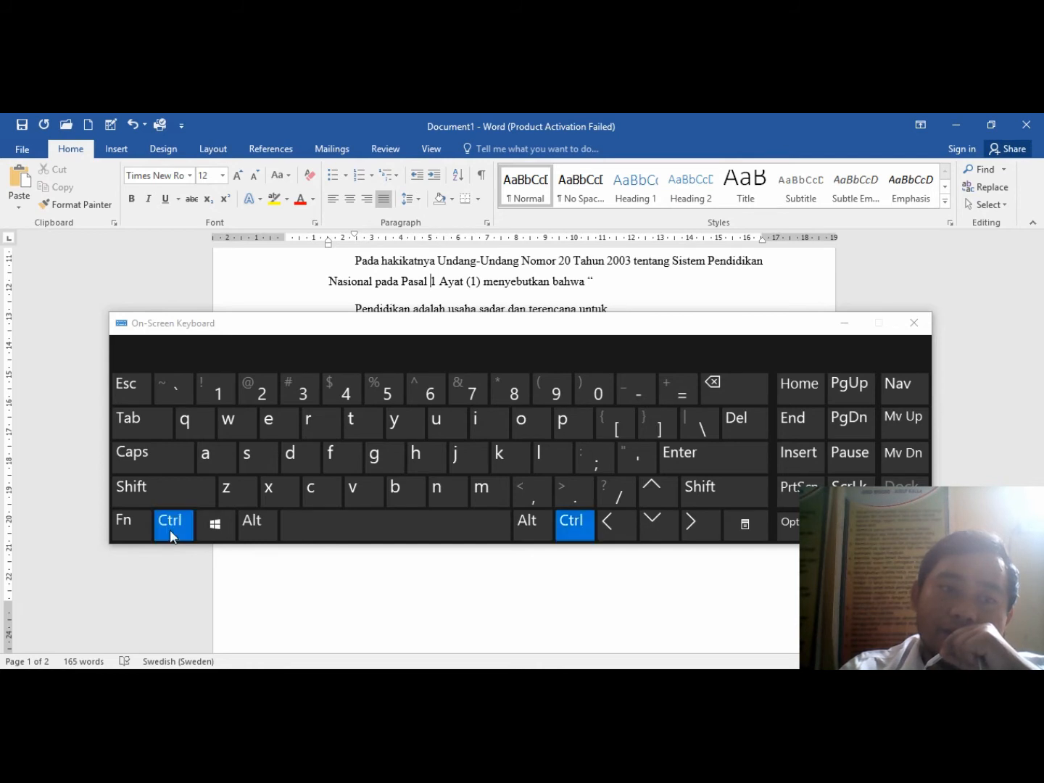
{"action": "left_click", "coordinate": [248, 457]}
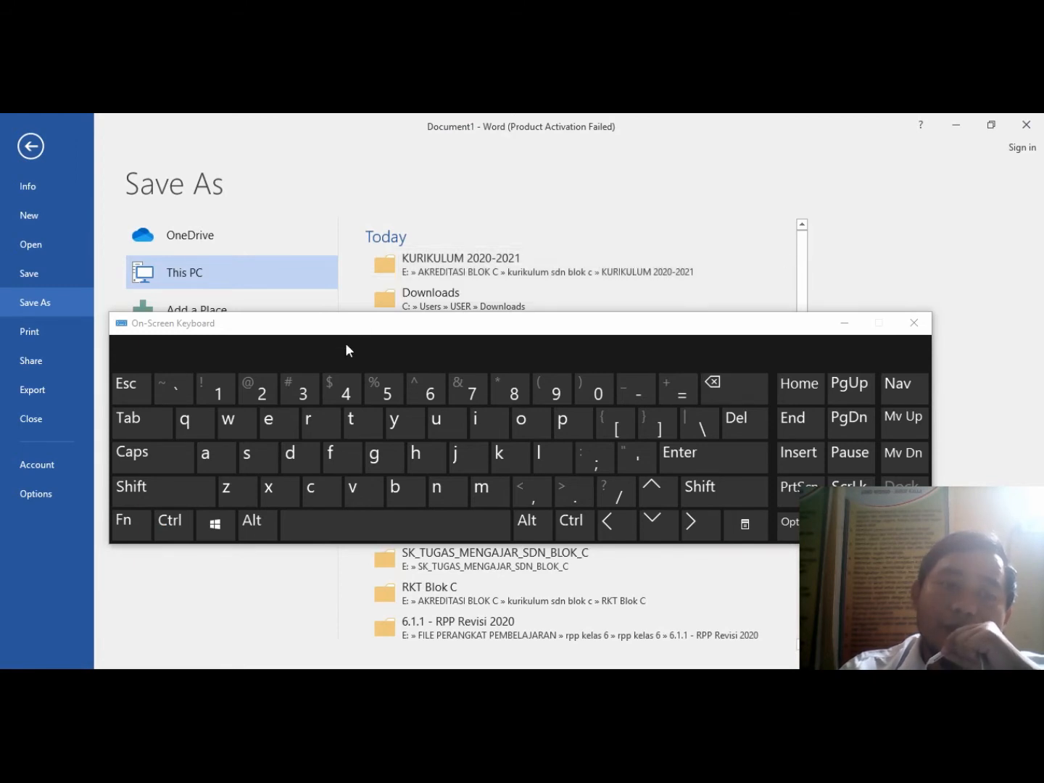
{"action": "left_click", "coordinate": [29, 146]}
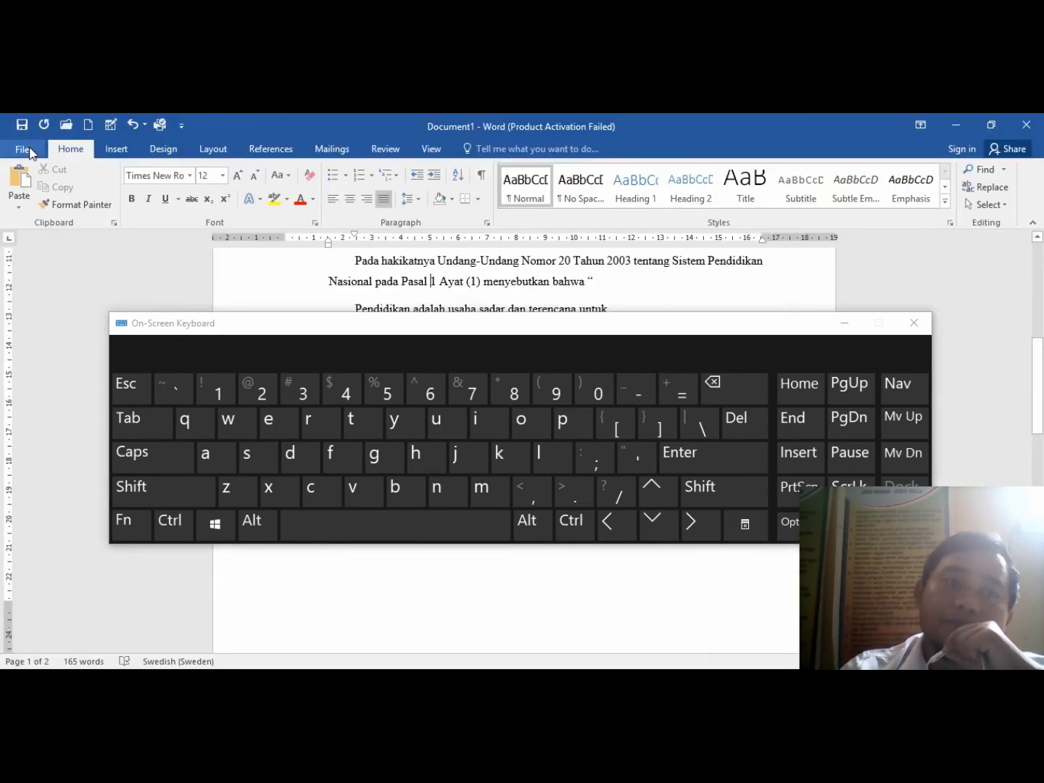
{"action": "left_click", "coordinate": [172, 532]}
{"action": "left_click", "coordinate": [522, 426]}
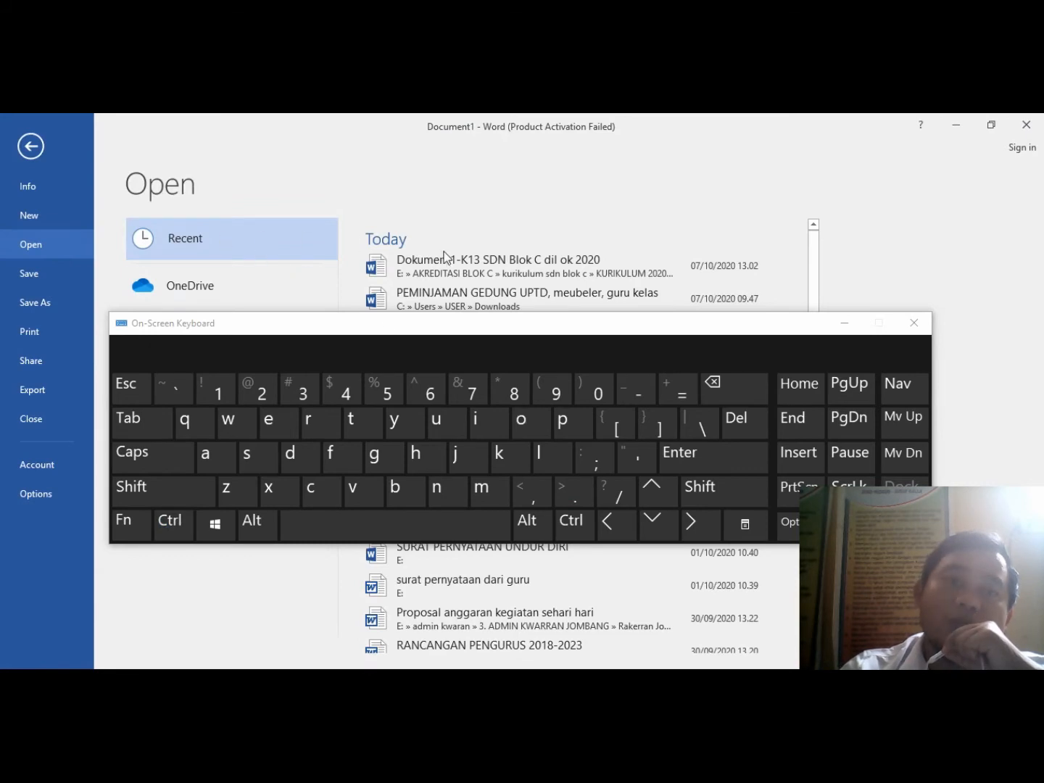
{"action": "left_click", "coordinate": [31, 145]}
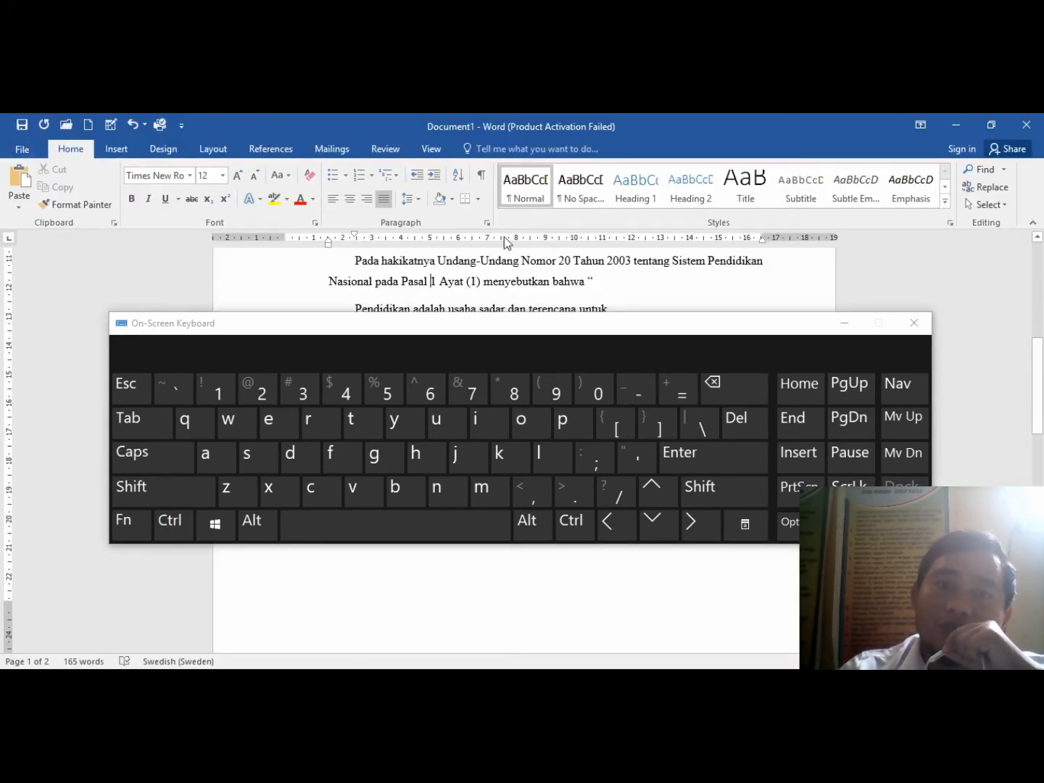
Move the on-screen keyboard down and format the line "Pendidikan adalah usaha sadar dan terencana untuk" as bold, italic and underlined.
{"action": "left_click_drag", "start_coordinate": [534, 327], "coordinate": [533, 380]}
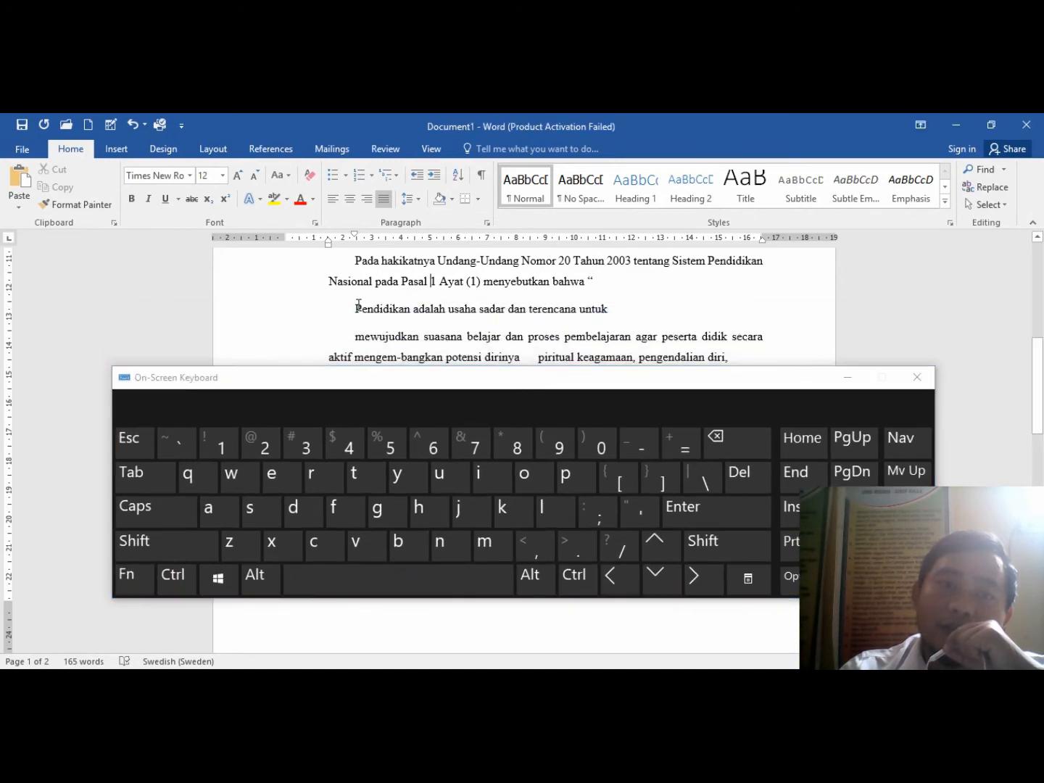
{"action": "left_click_drag", "start_coordinate": [356, 309], "coordinate": [590, 309]}
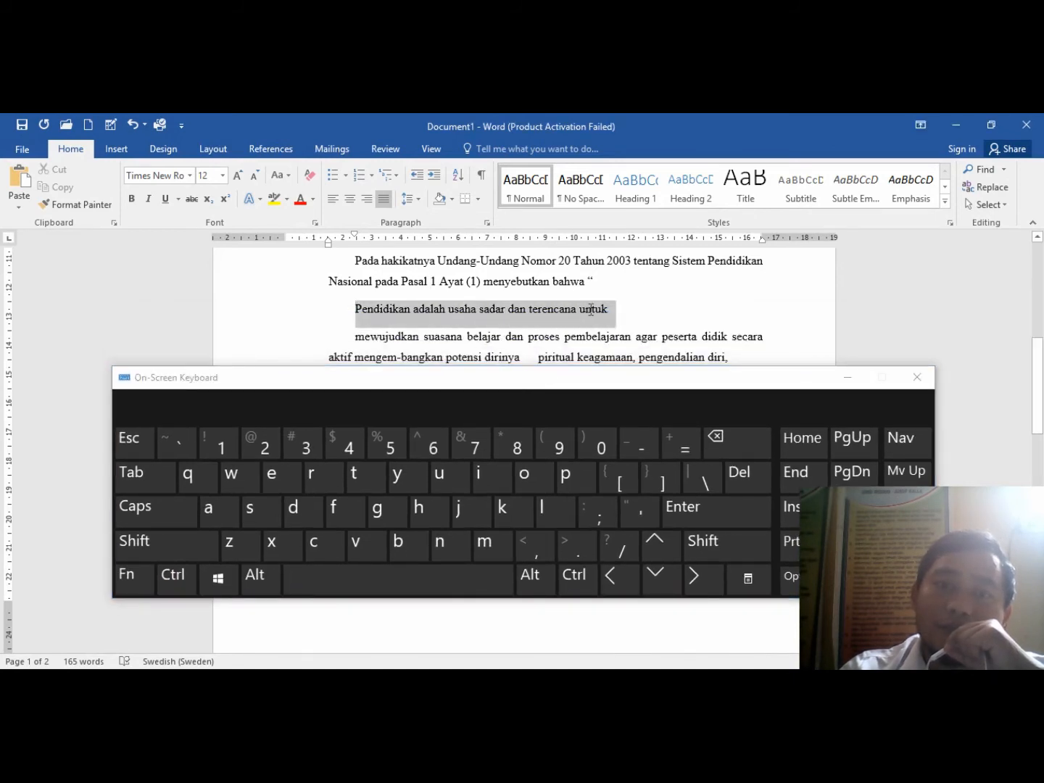
{"action": "left_click", "coordinate": [174, 592]}
{"action": "left_click", "coordinate": [409, 547]}
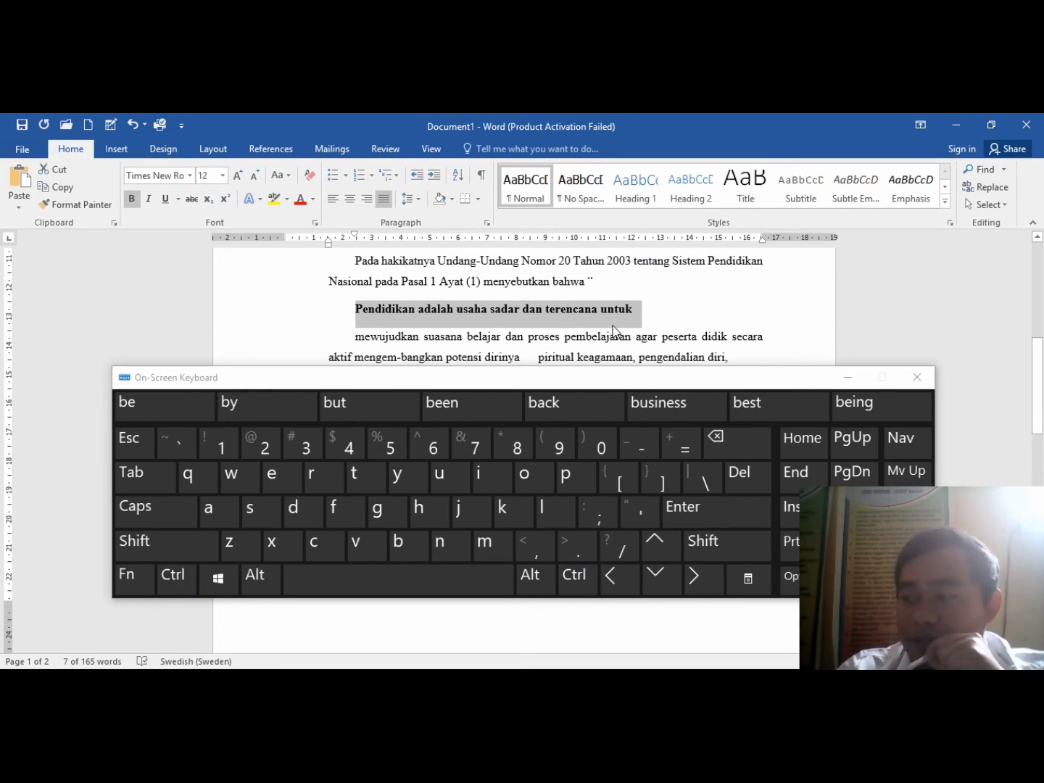
{"action": "left_click", "coordinate": [181, 580]}
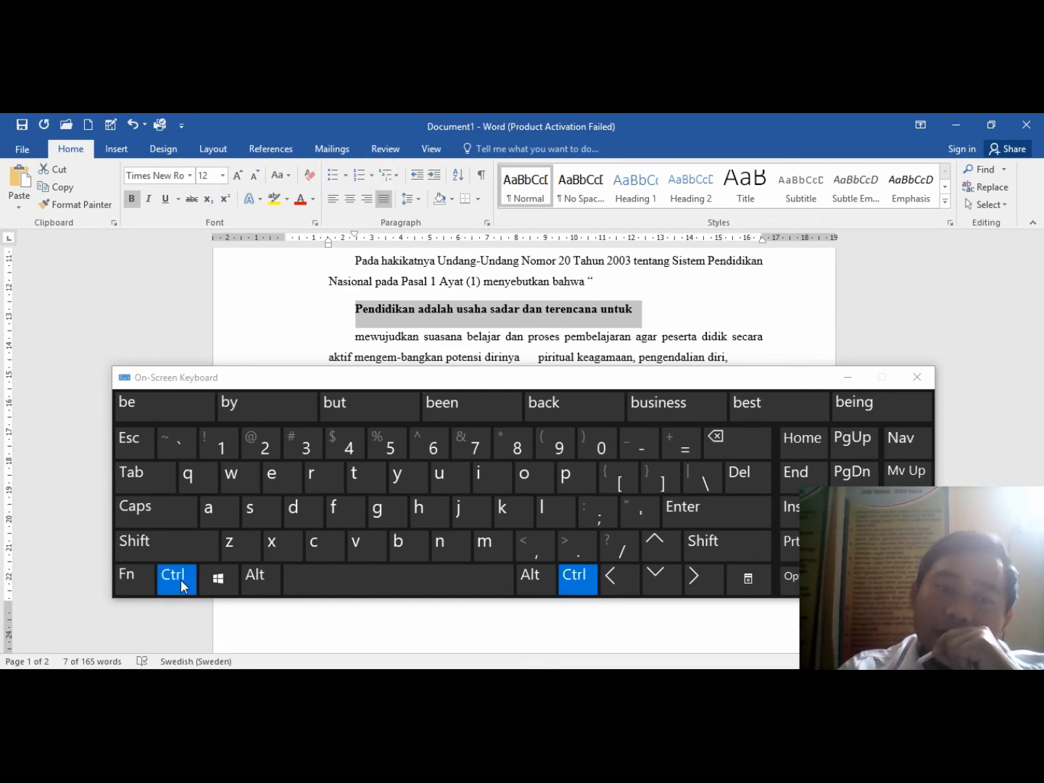
{"action": "left_click", "coordinate": [482, 475]}
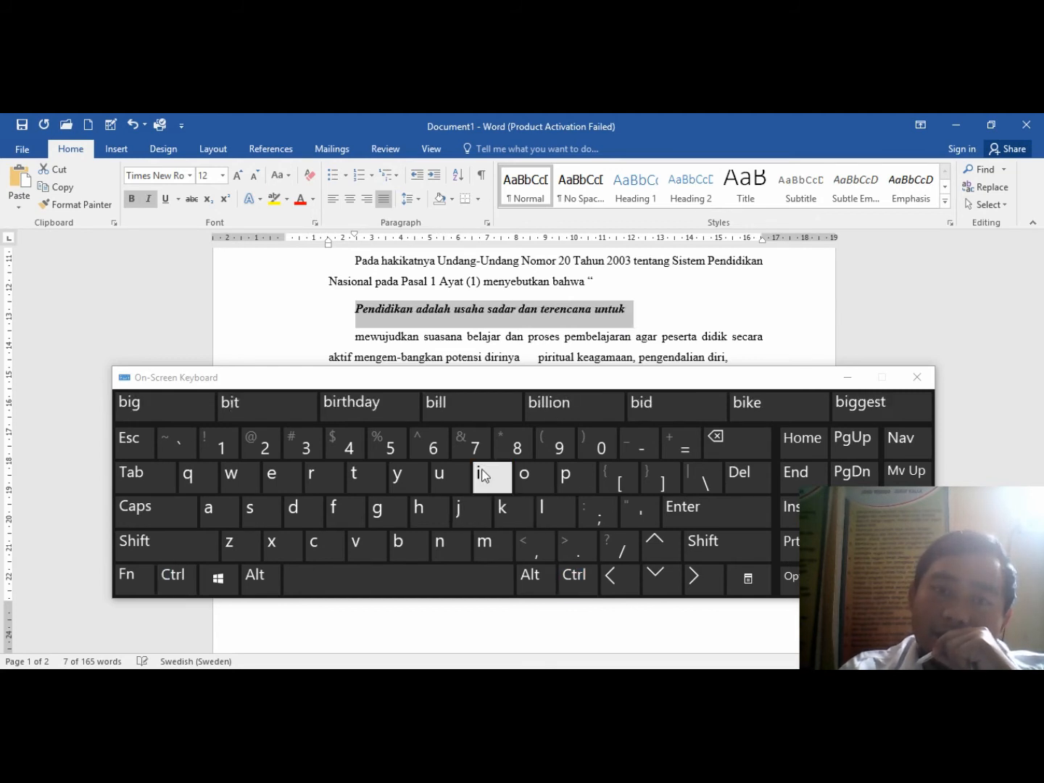
{"action": "left_click", "coordinate": [173, 584]}
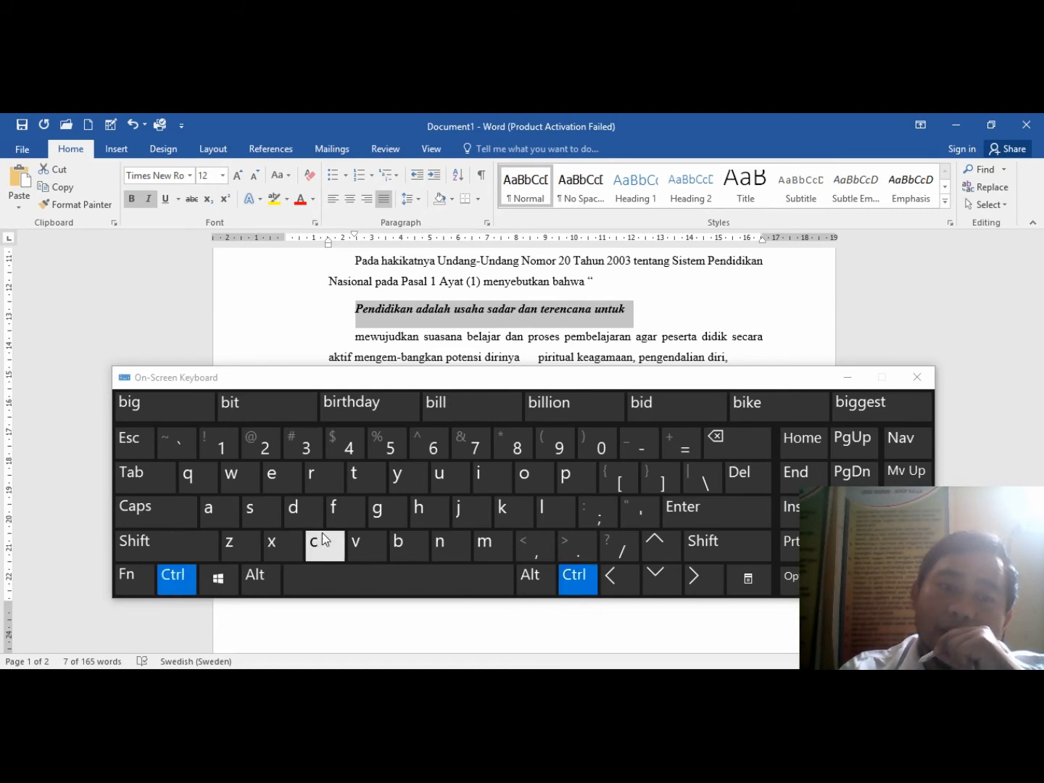
{"action": "left_click", "coordinate": [450, 479]}
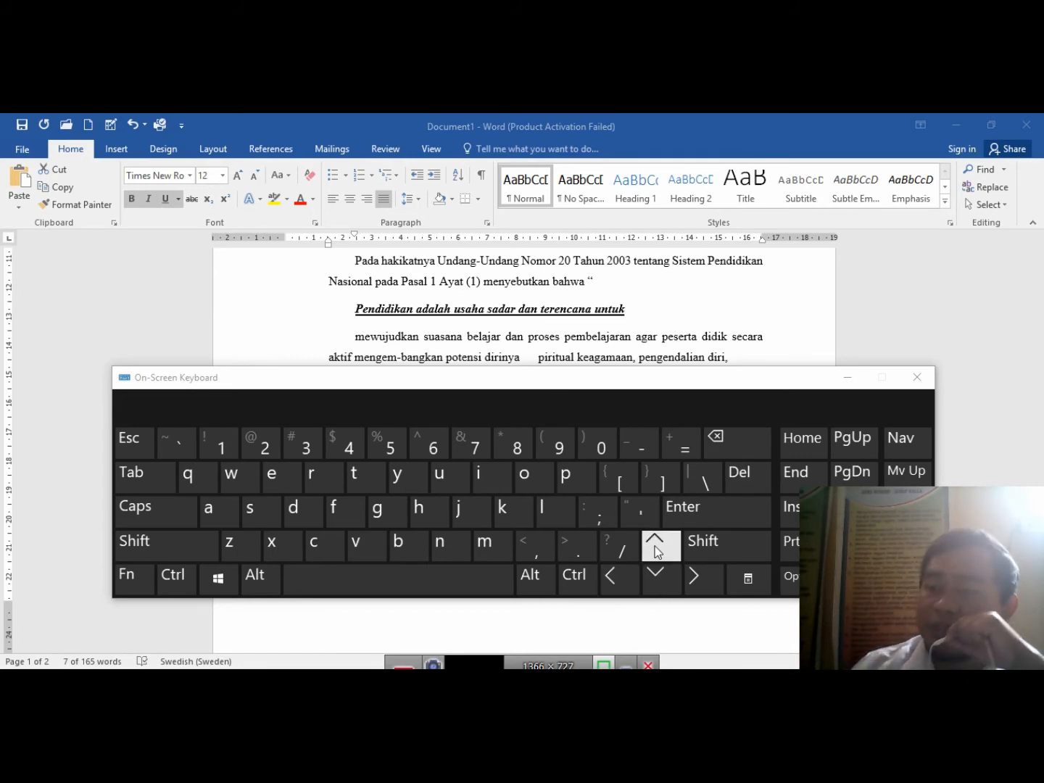
From the end of the "menyebutkan bahwa" line, extend a selection upward, clear it, and extend another selection downward using the on-screen keyboard.
{"action": "triple_click", "coordinate": [630, 312]}
{"action": "left_click", "coordinate": [612, 290]}
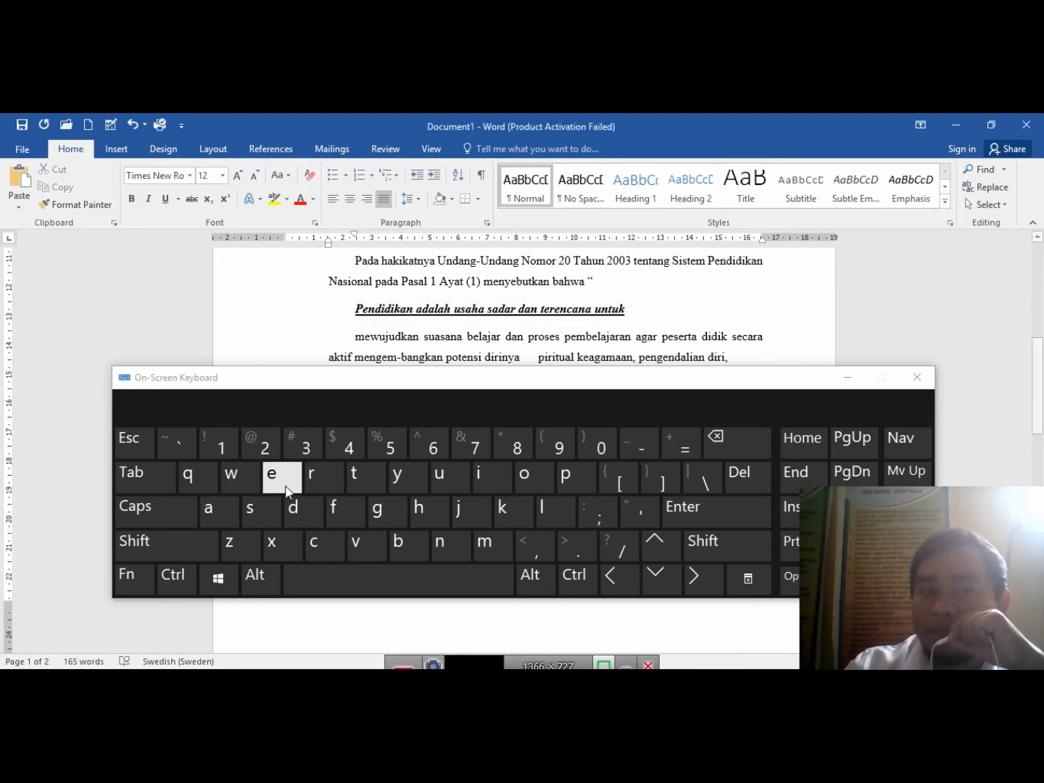
{"action": "left_click", "coordinate": [164, 549]}
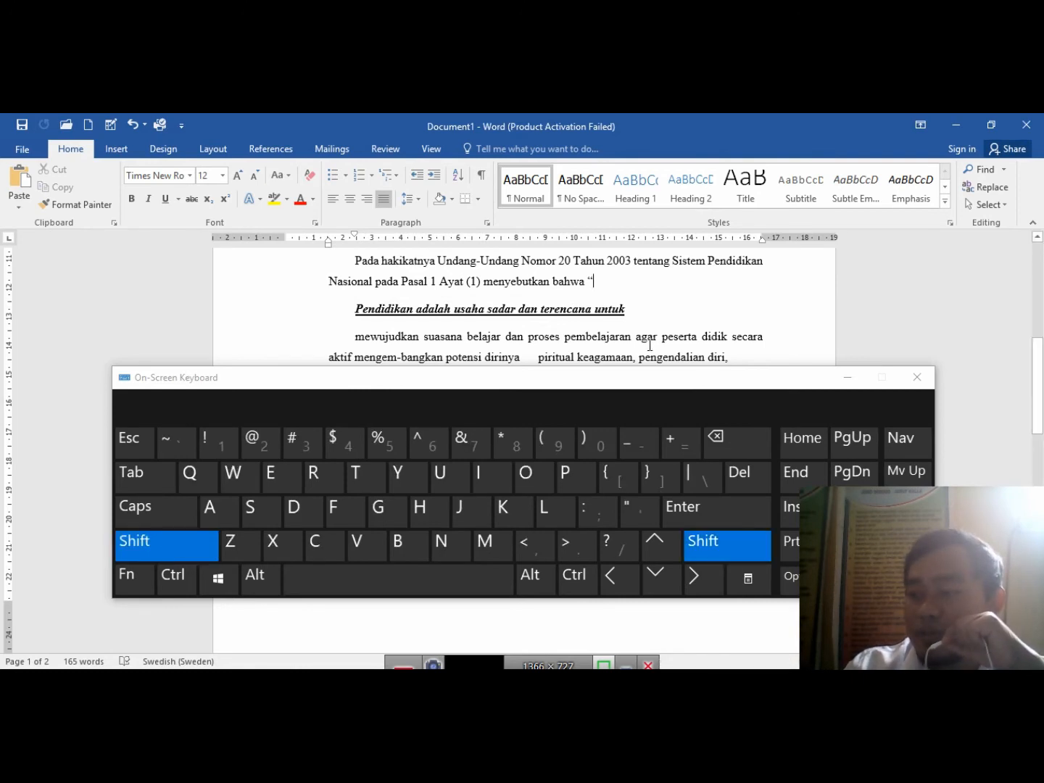
{"action": "left_click", "coordinate": [659, 541]}
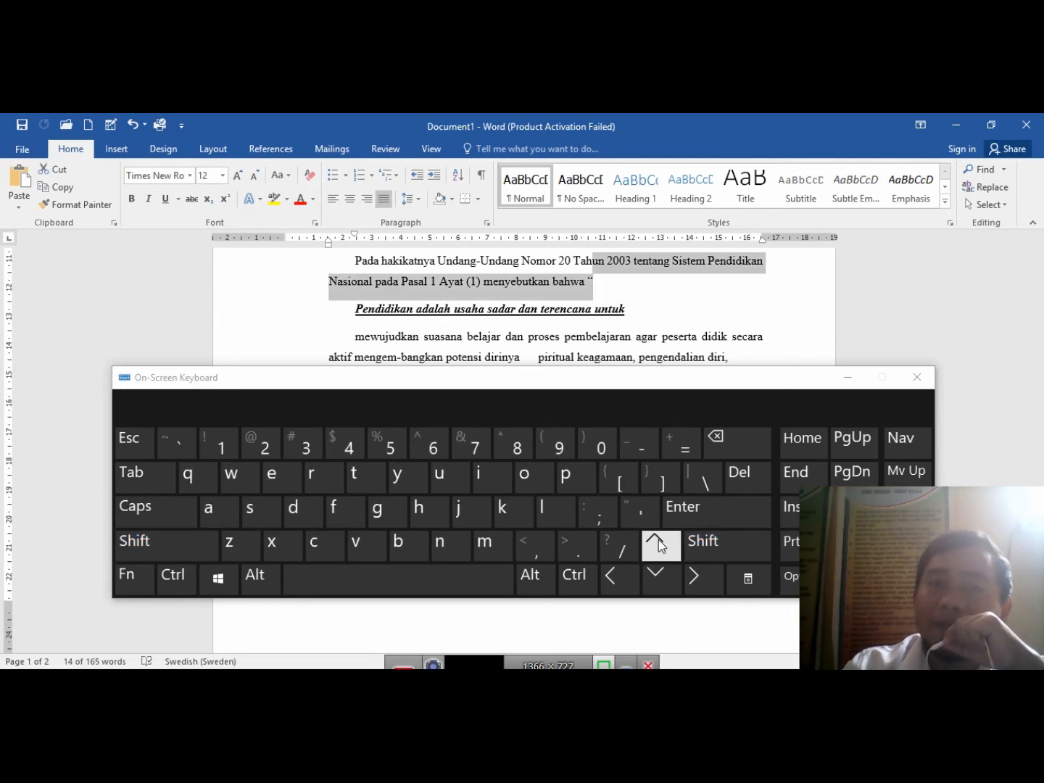
{"action": "left_click", "coordinate": [657, 578]}
{"action": "left_click", "coordinate": [657, 578]}
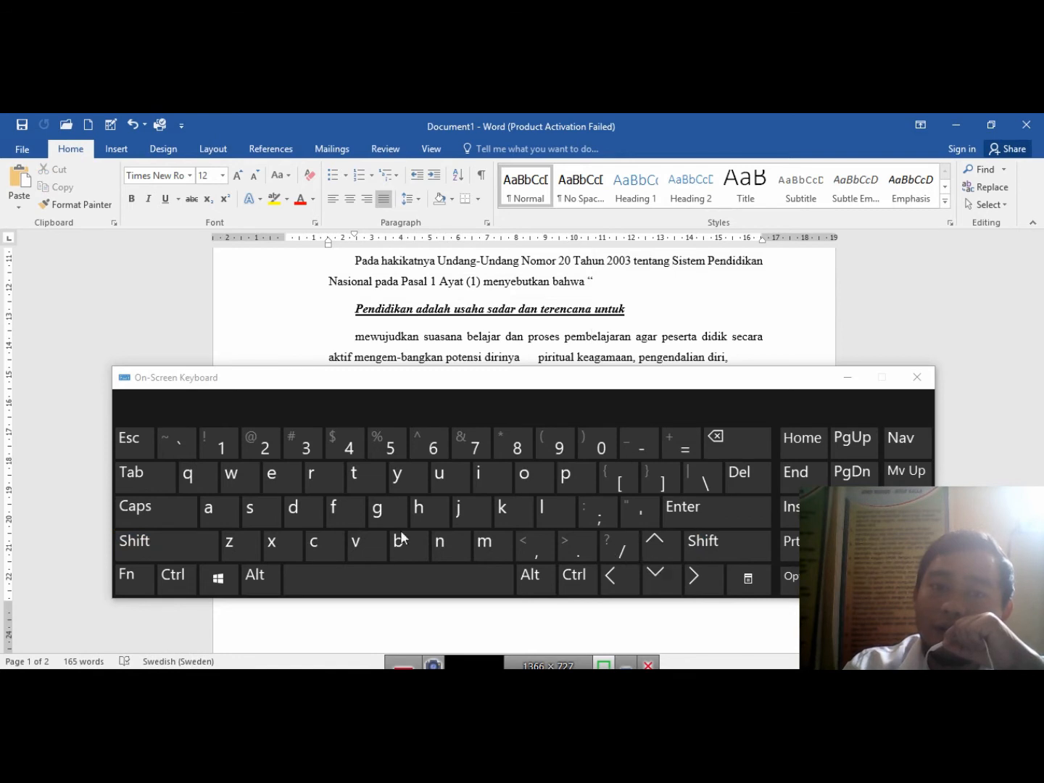
{"action": "left_click", "coordinate": [150, 546]}
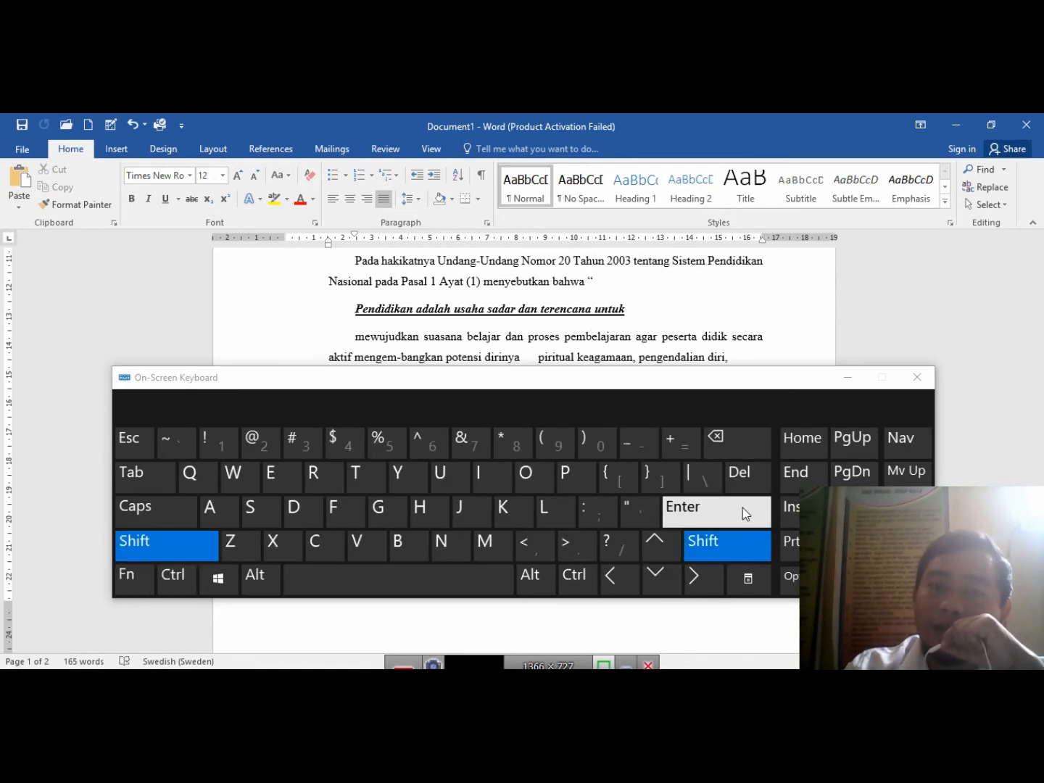
{"action": "left_click", "coordinate": [658, 578]}
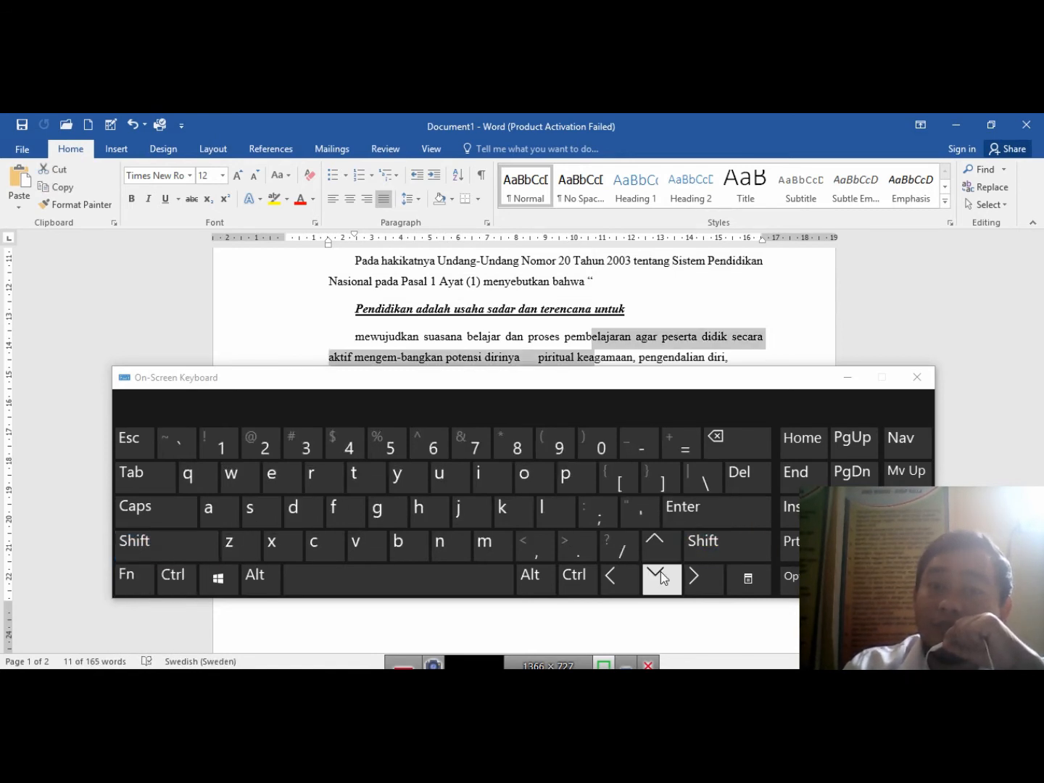
In the word "Pada", extend a selection forward from its start, and select the letter "d" backwards with the on-screen keyboard.
{"action": "left_click", "coordinate": [453, 260]}
{"action": "left_click", "coordinate": [355, 261]}
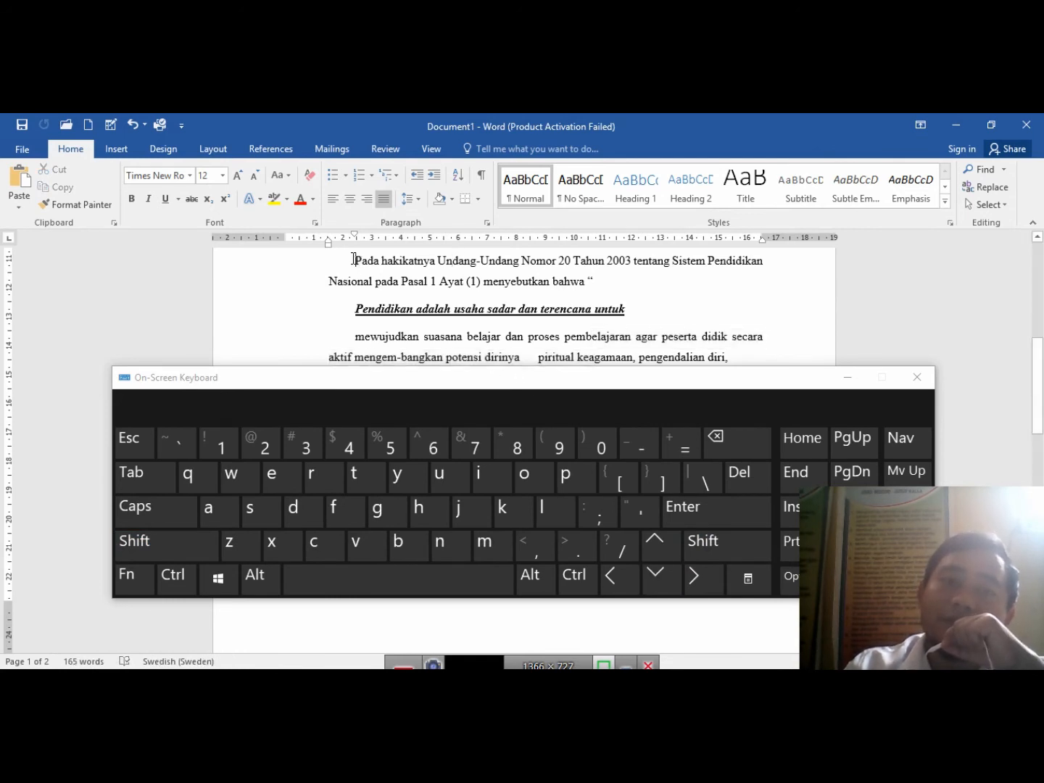
{"action": "left_click", "coordinate": [166, 544]}
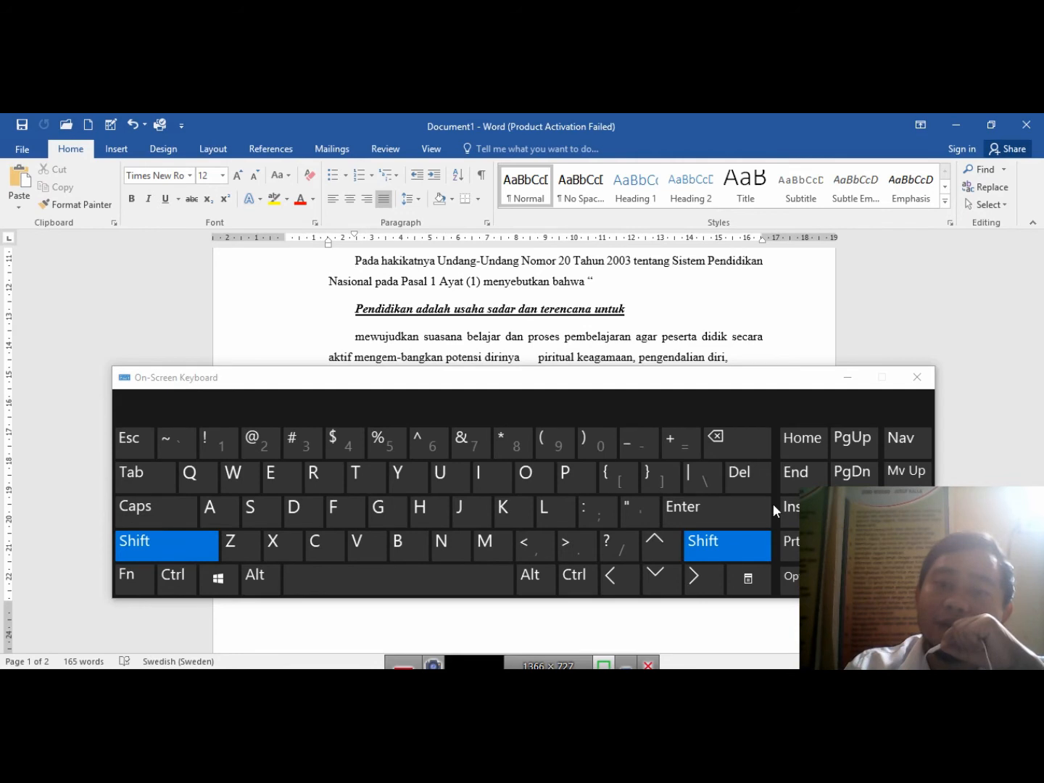
{"action": "left_click", "coordinate": [694, 582]}
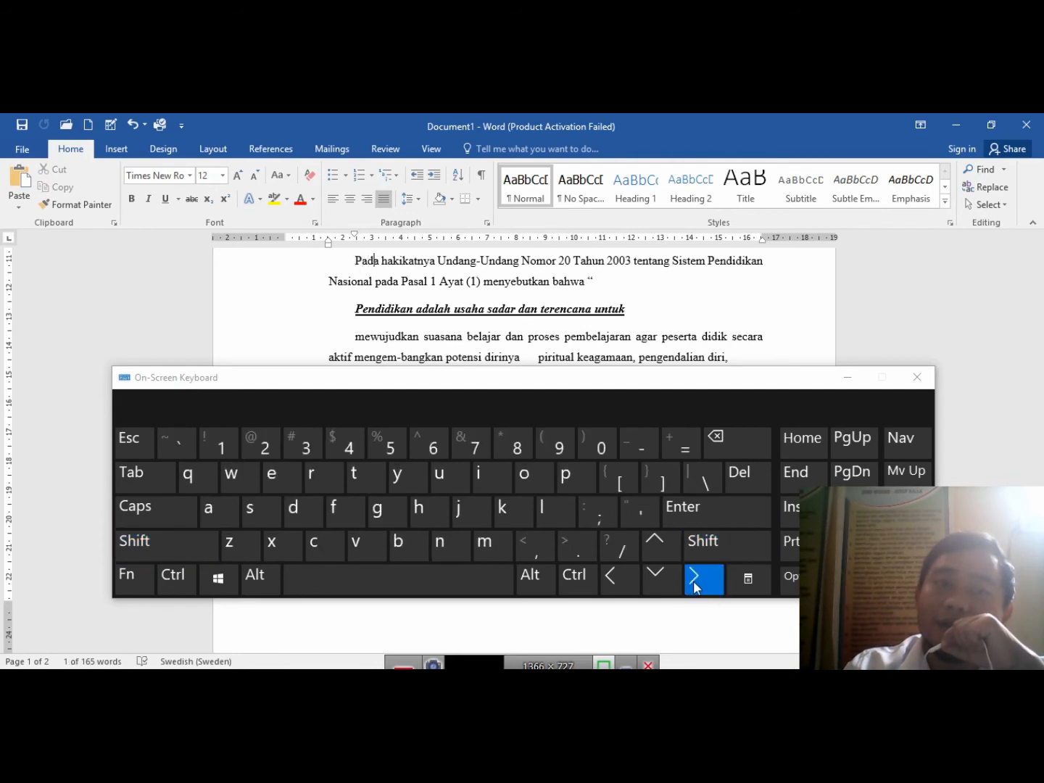
{"action": "left_click", "coordinate": [725, 541]}
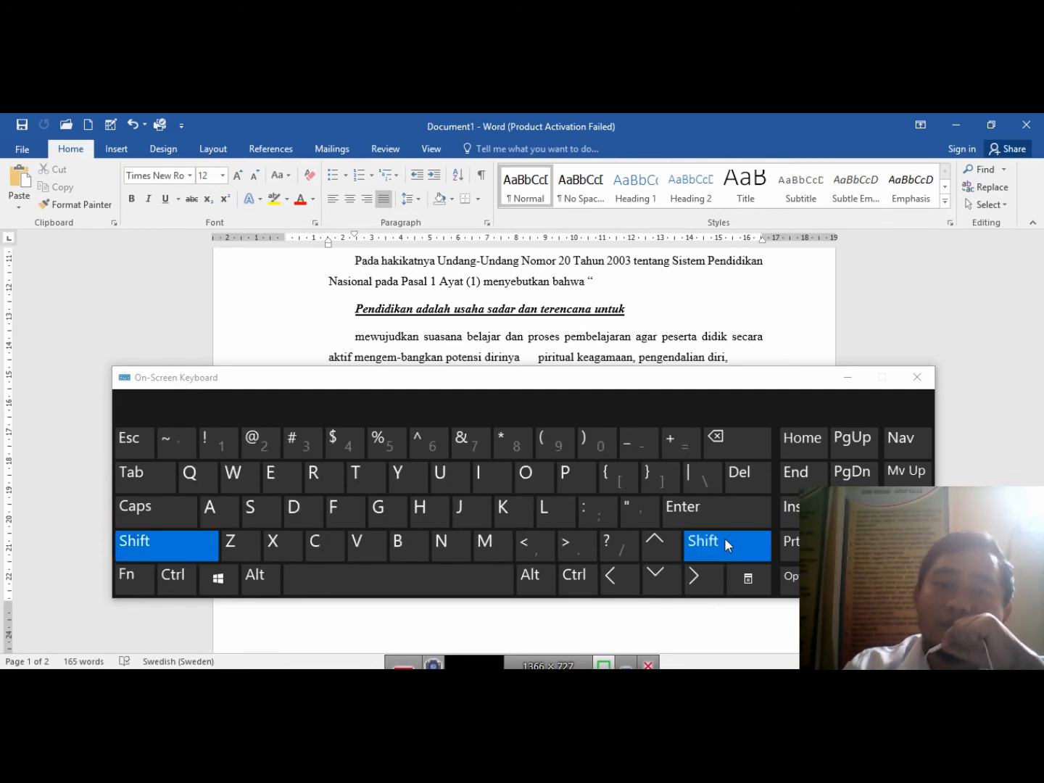
{"action": "left_click", "coordinate": [616, 578]}
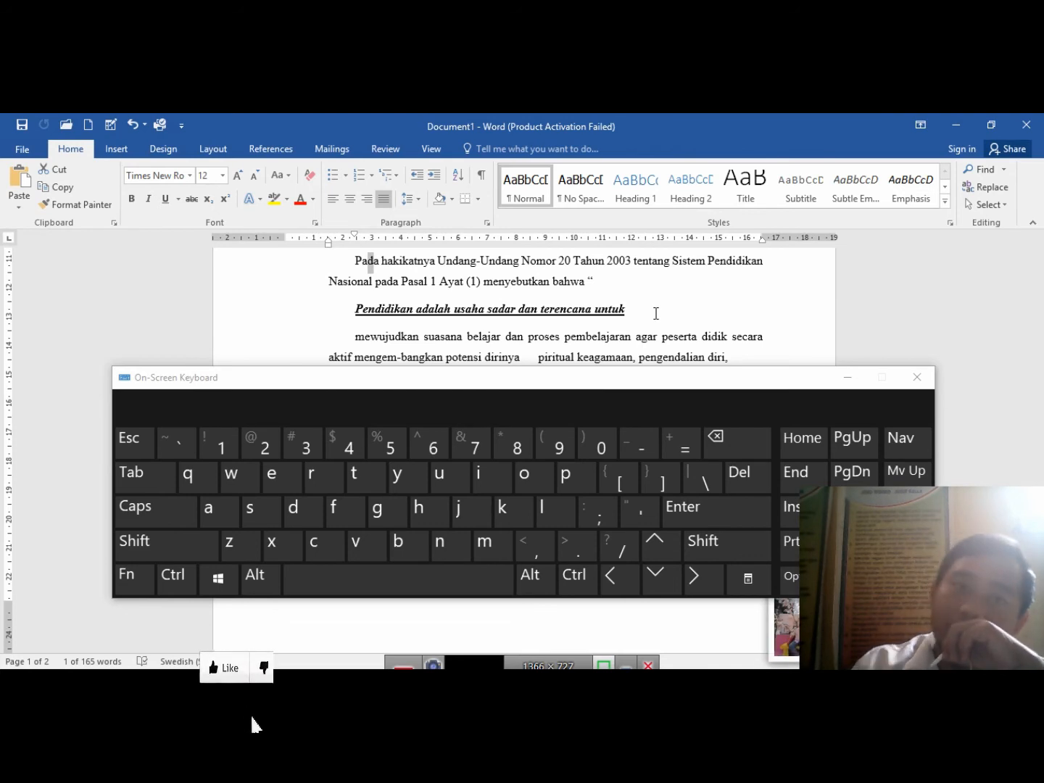
Delete the word "Pada" from the start of the paragraph and erase "Ayat (1) menyebutkan bahwa" after "Pasal 1".
{"action": "left_click", "coordinate": [355, 261]}
{"action": "left_click_drag", "start_coordinate": [355, 261], "coordinate": [380, 266]}
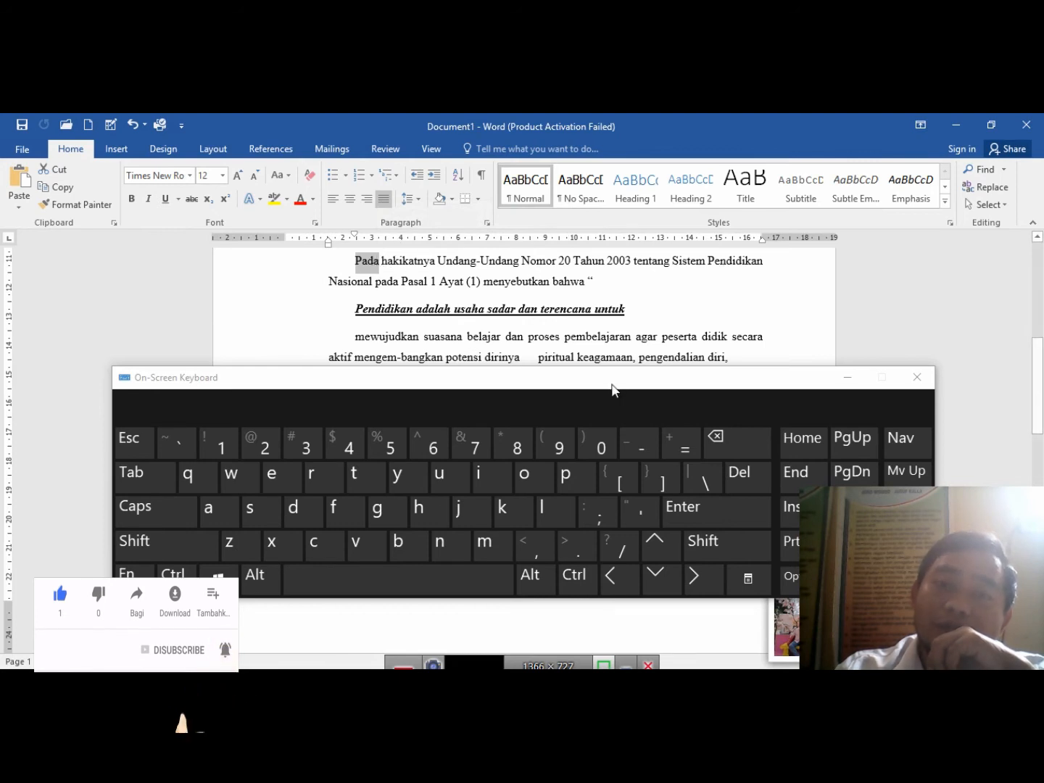
{"action": "left_click", "coordinate": [742, 474]}
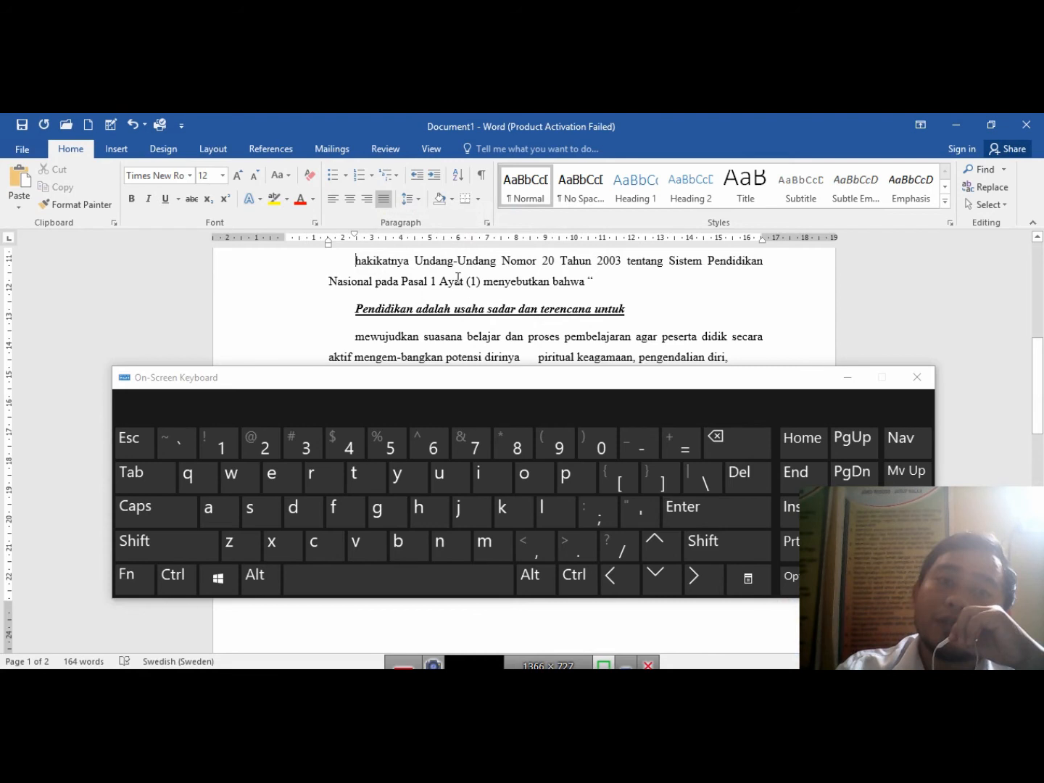
{"action": "left_click_drag", "start_coordinate": [443, 279], "coordinate": [585, 283]}
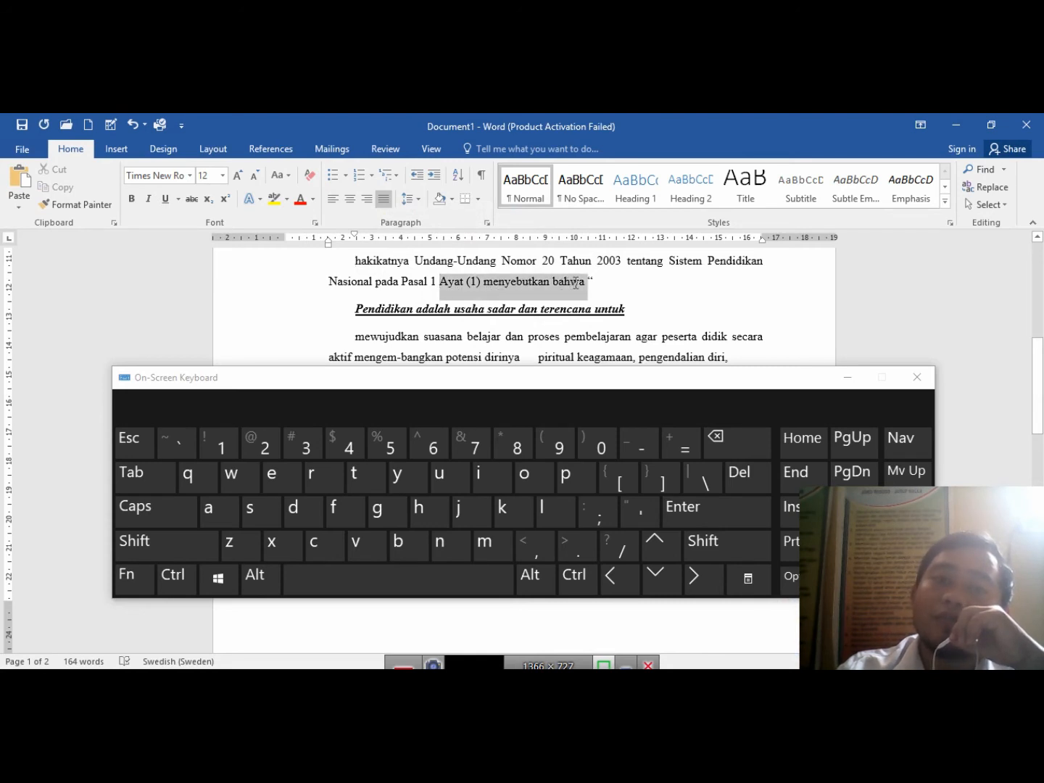
{"action": "left_click", "coordinate": [727, 442]}
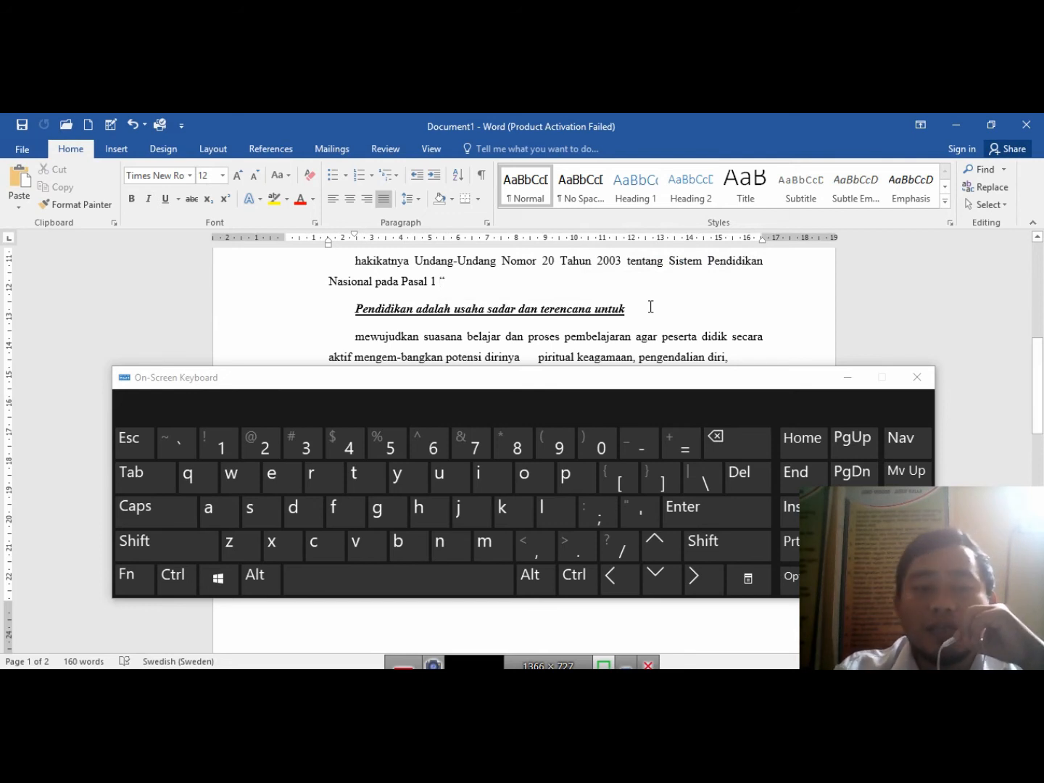
Put the on-screen keyboard away and return to the Word document.
{"action": "left_click", "coordinate": [420, 683]}
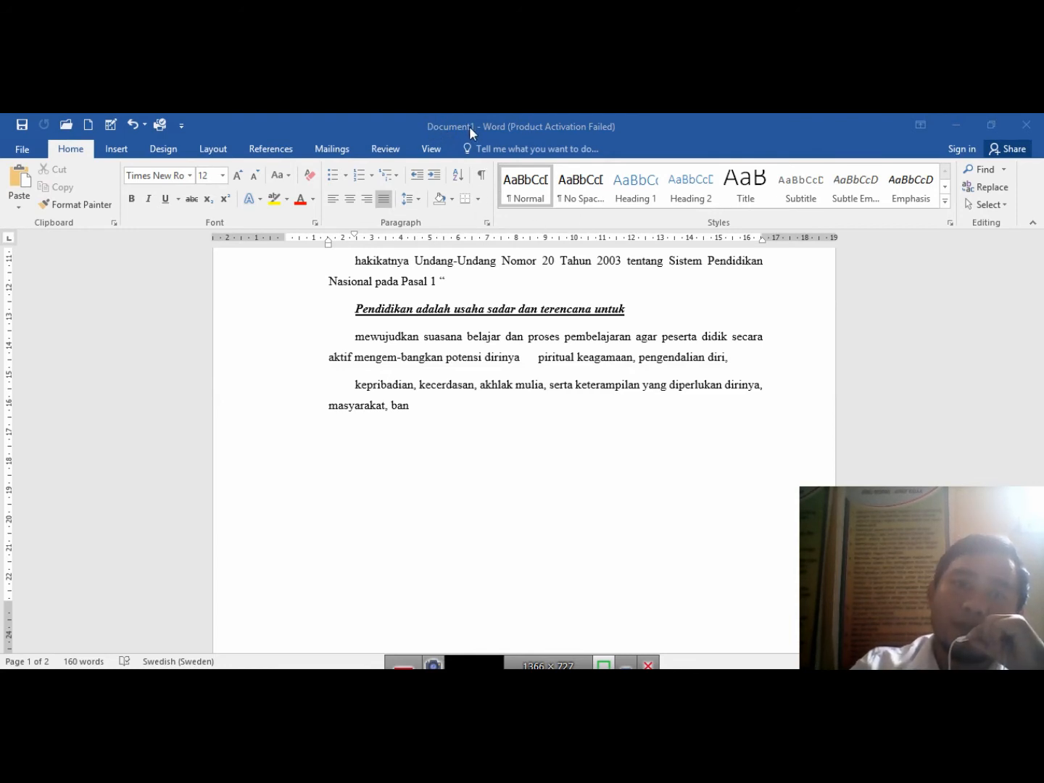
{"action": "left_click", "coordinate": [486, 494]}
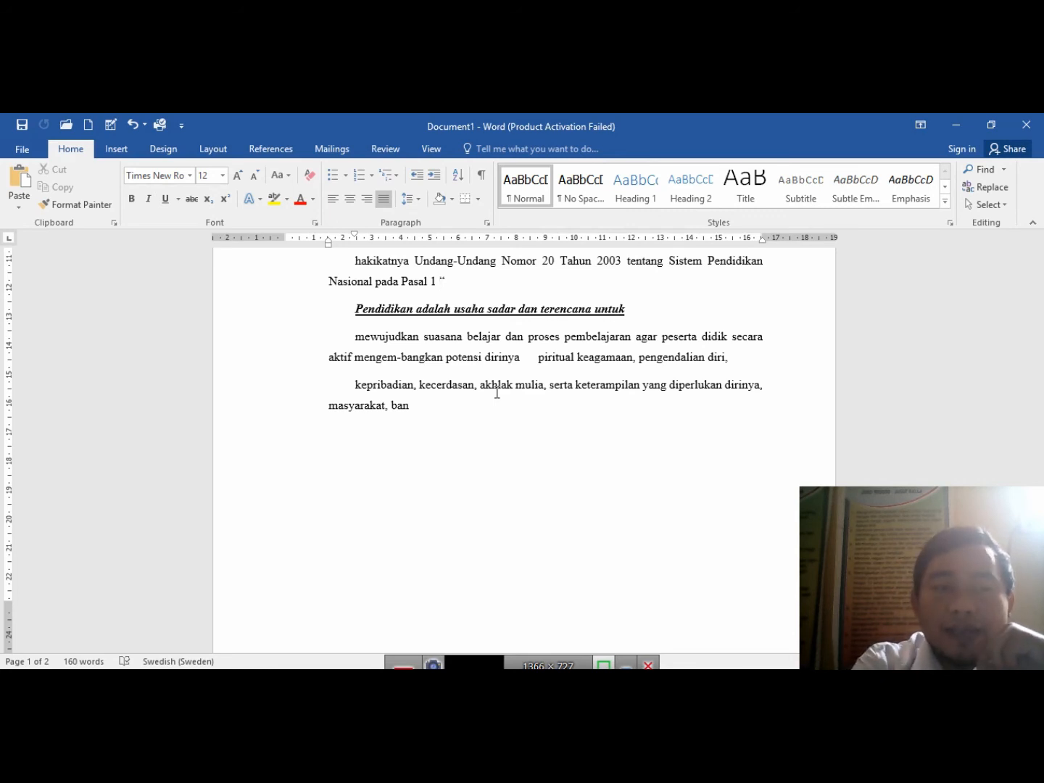
View the Save As dialog for the "pembelajaran TIK 2020" folder, leave it without saving, and open the document's Info page.
{"action": "key", "text": "ctrl+s"}
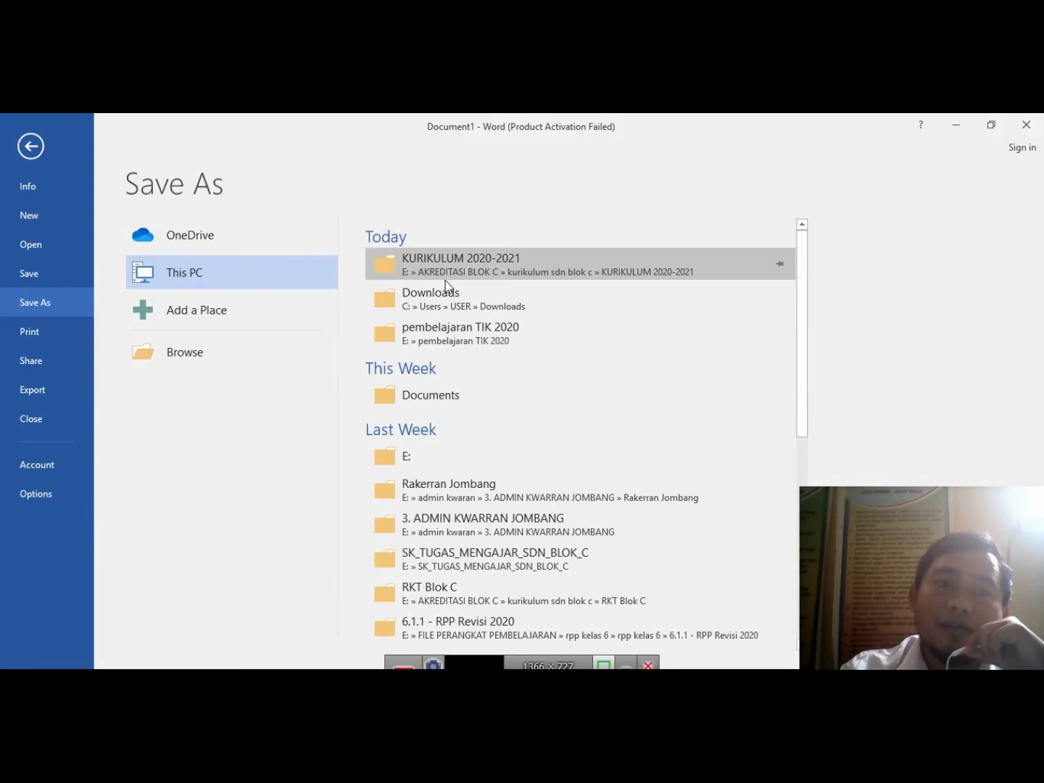
{"action": "left_click", "coordinate": [460, 336]}
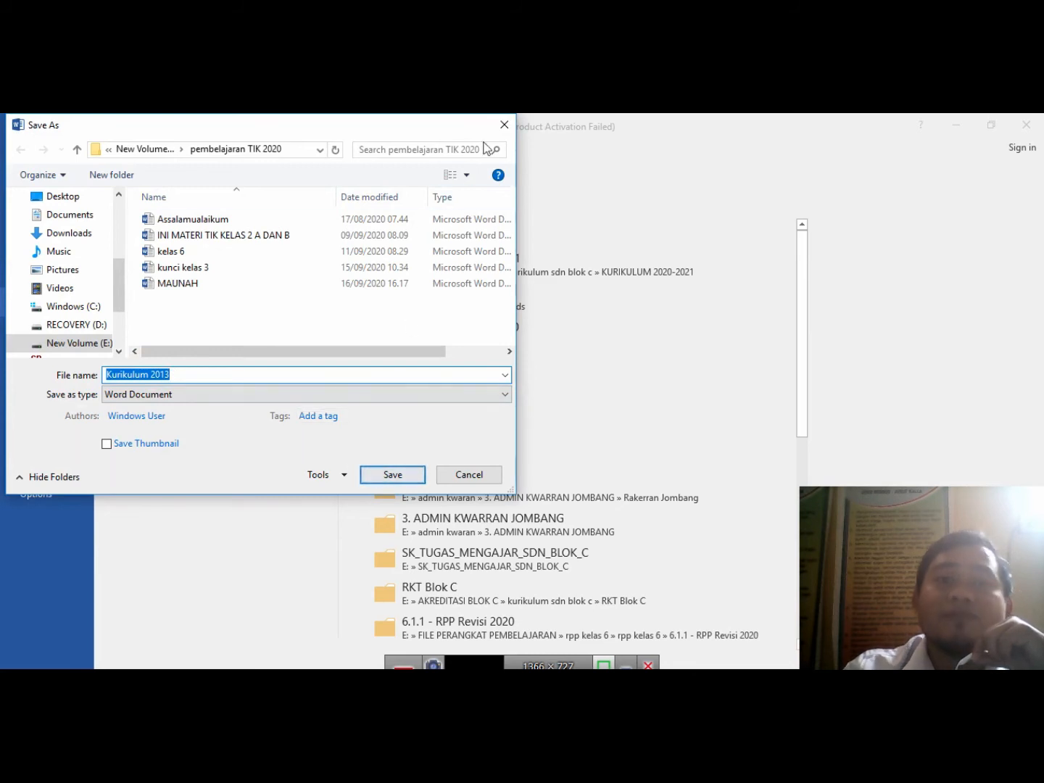
{"action": "left_click", "coordinate": [503, 125]}
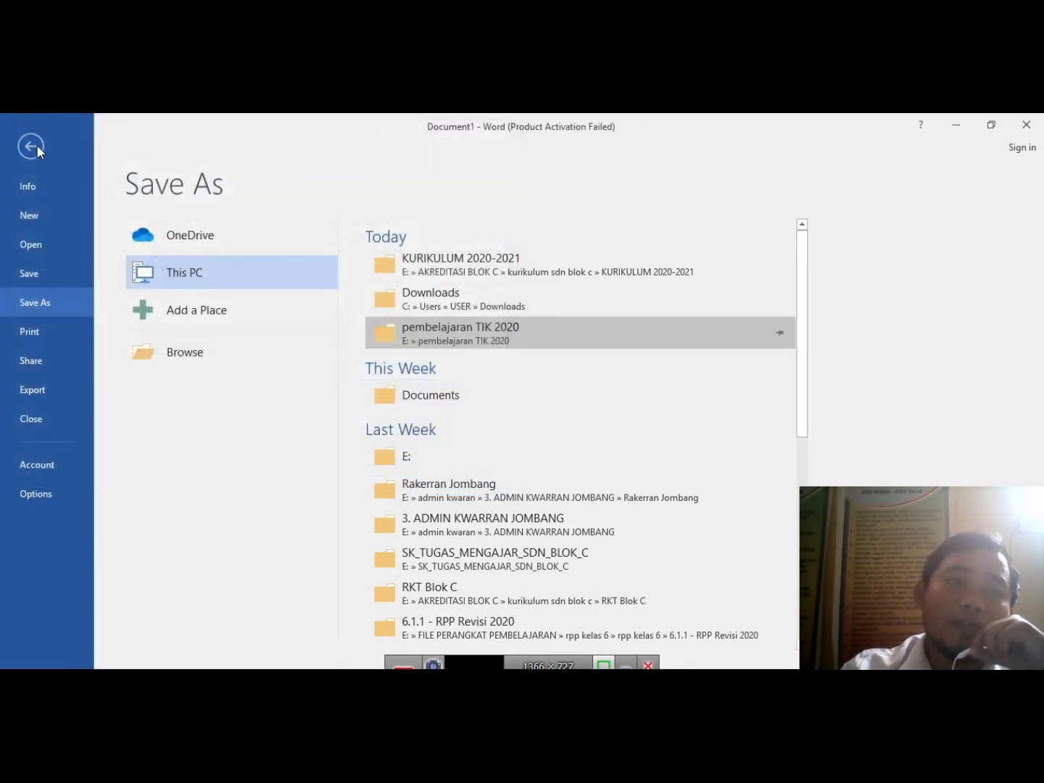
{"action": "left_click", "coordinate": [33, 144]}
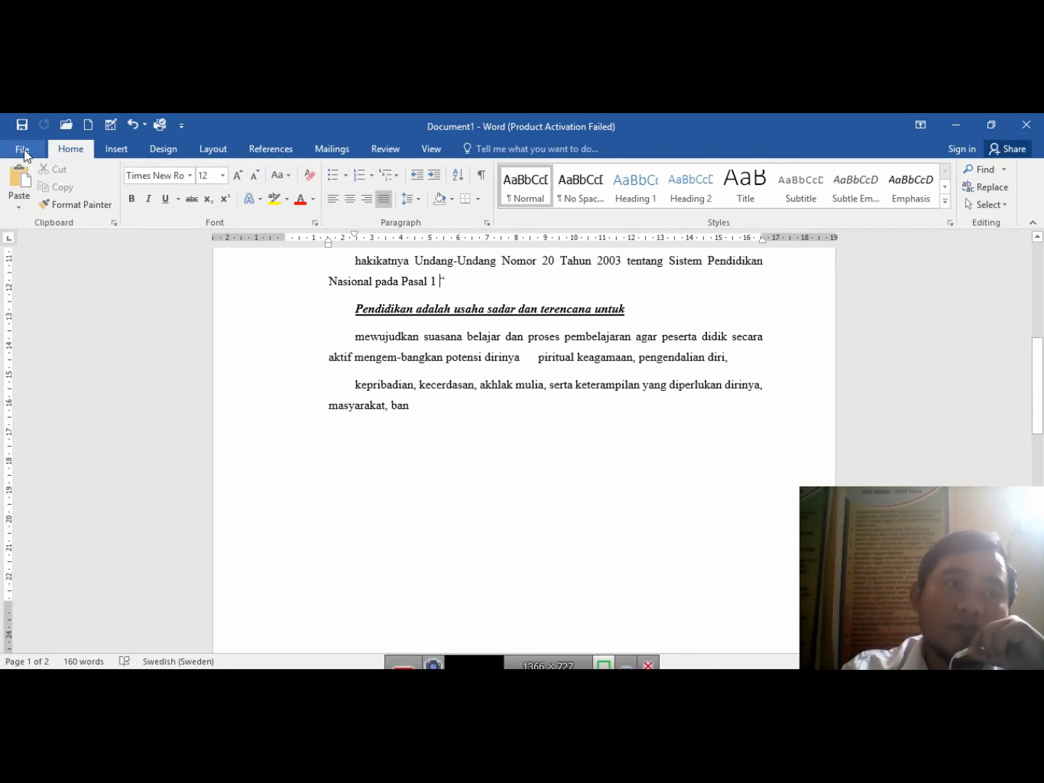
{"action": "left_click", "coordinate": [25, 153]}
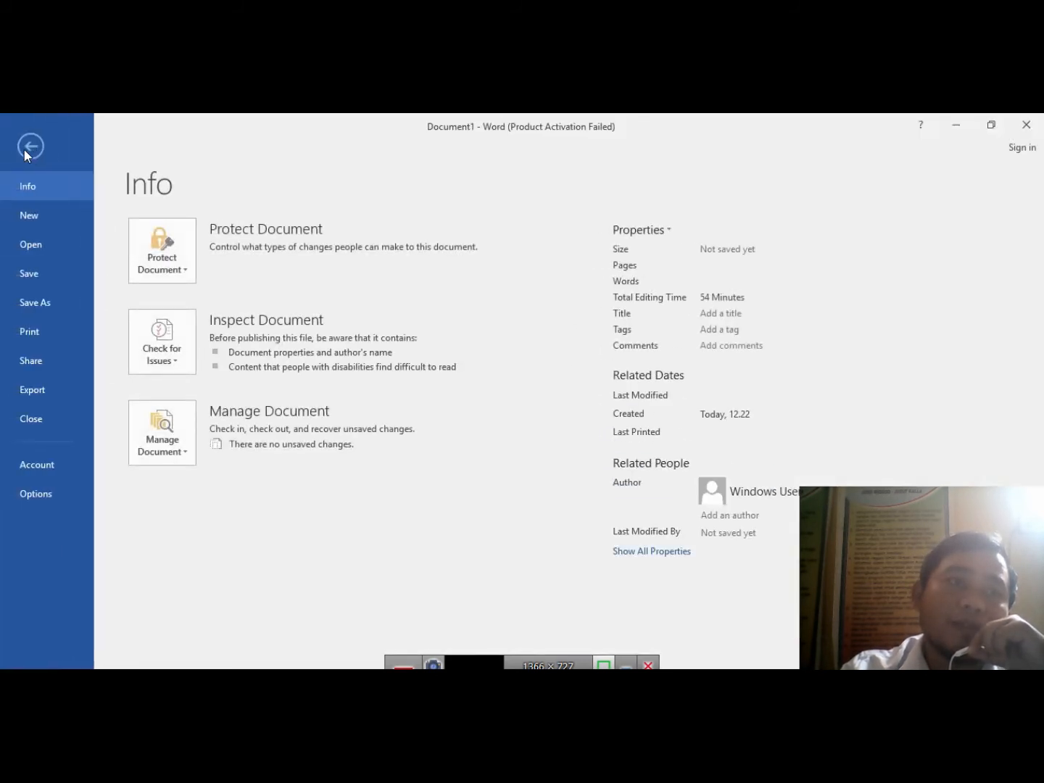
View the available save locations for the unsaved document, return to the text, and look at the document's Info page.
{"action": "left_click", "coordinate": [49, 278]}
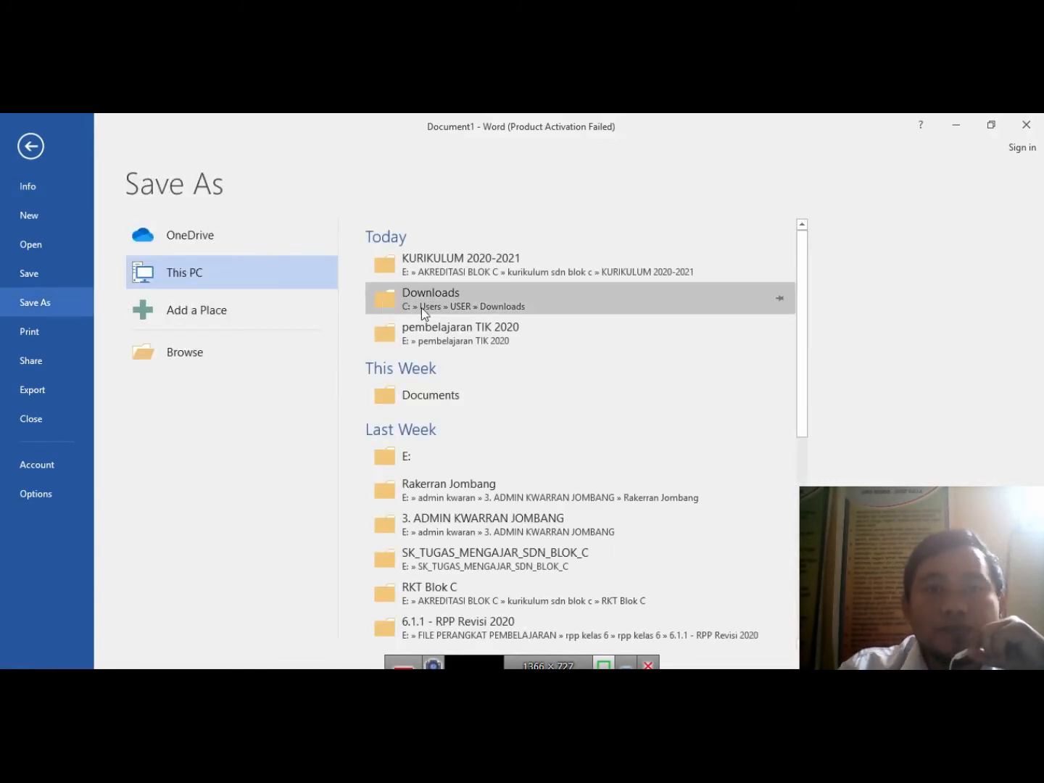
{"action": "left_click", "coordinate": [29, 148]}
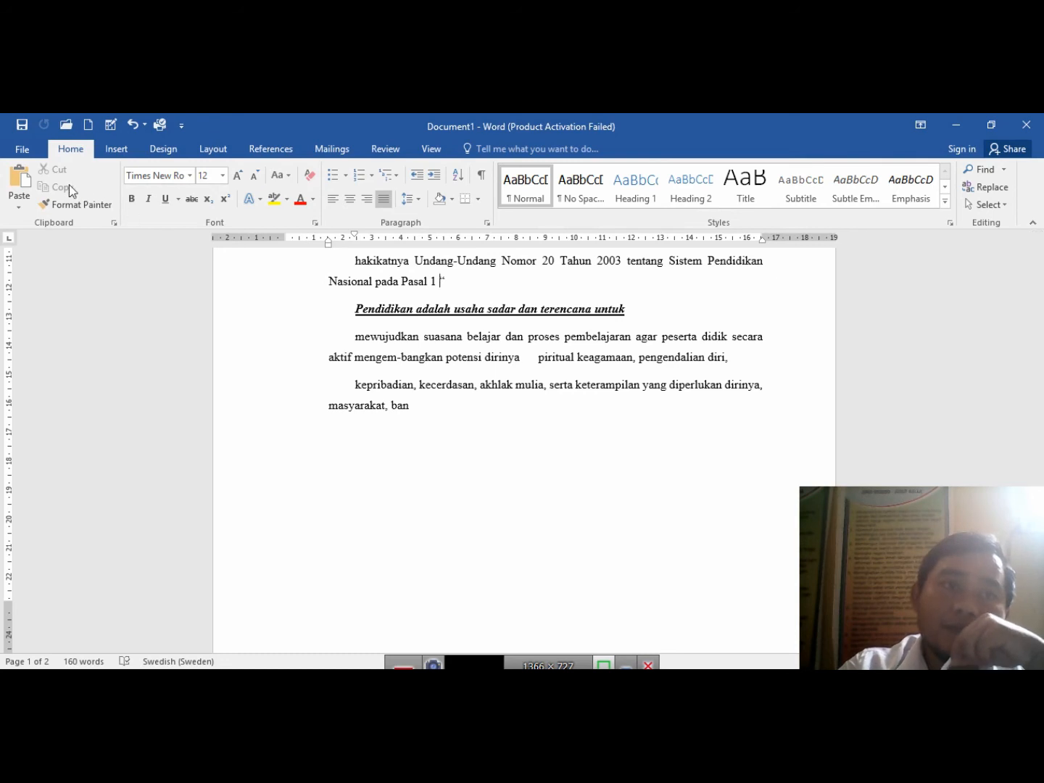
{"action": "left_click", "coordinate": [22, 150]}
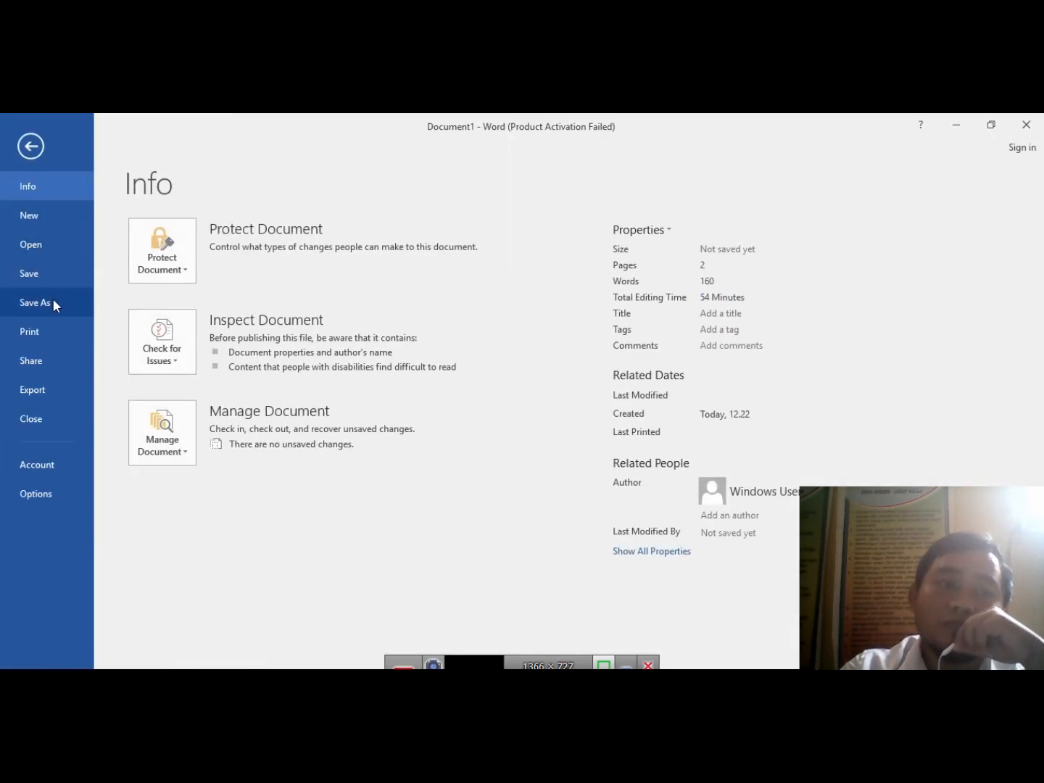
{"action": "left_click", "coordinate": [31, 146]}
Save the document as a Word Document in the Downloads folder, naming it with a first name followed by "5a".
{"action": "left_click", "coordinate": [36, 149]}
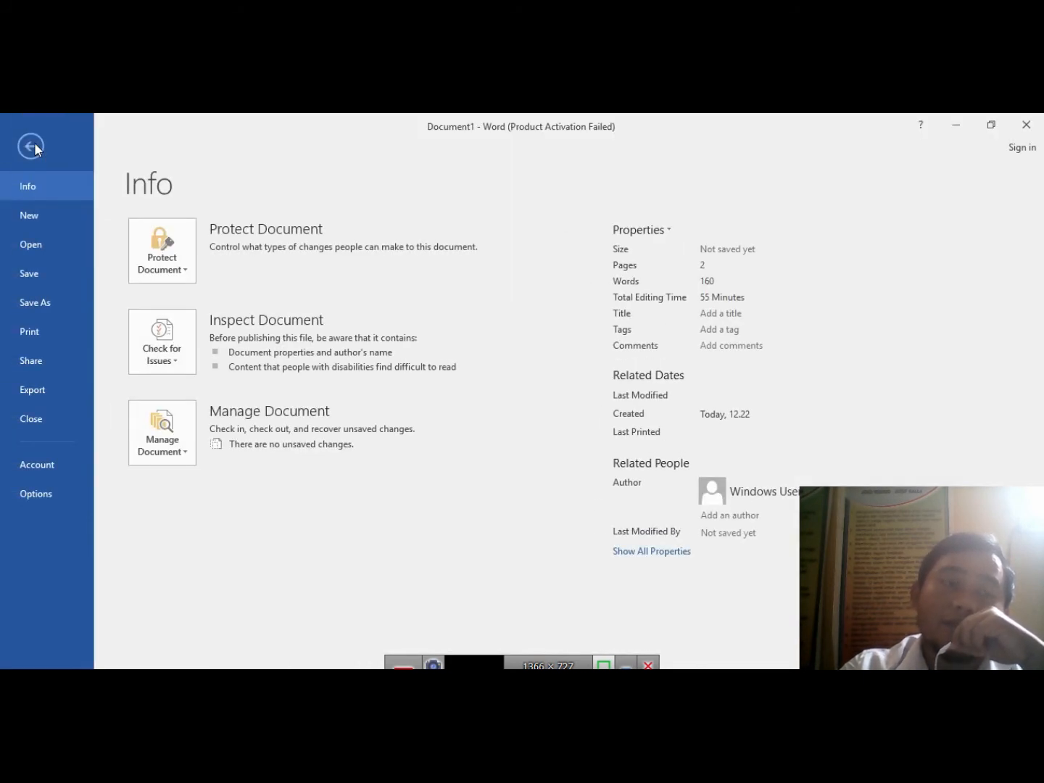
{"action": "left_click", "coordinate": [49, 304]}
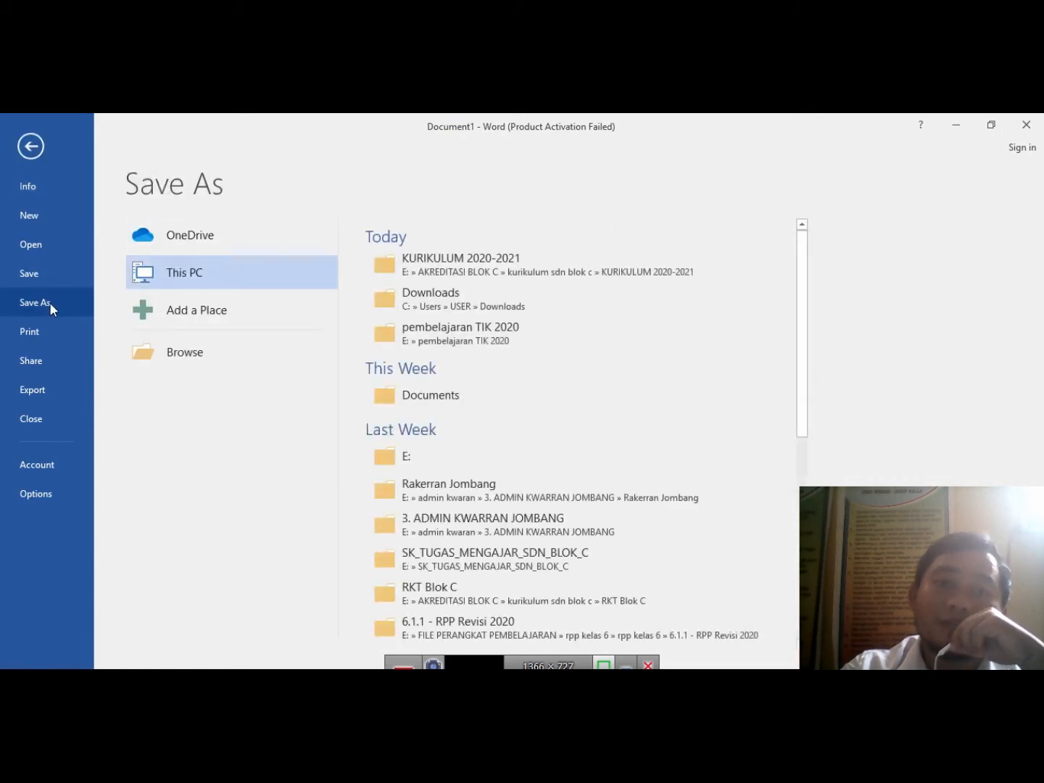
{"action": "left_click", "coordinate": [460, 310]}
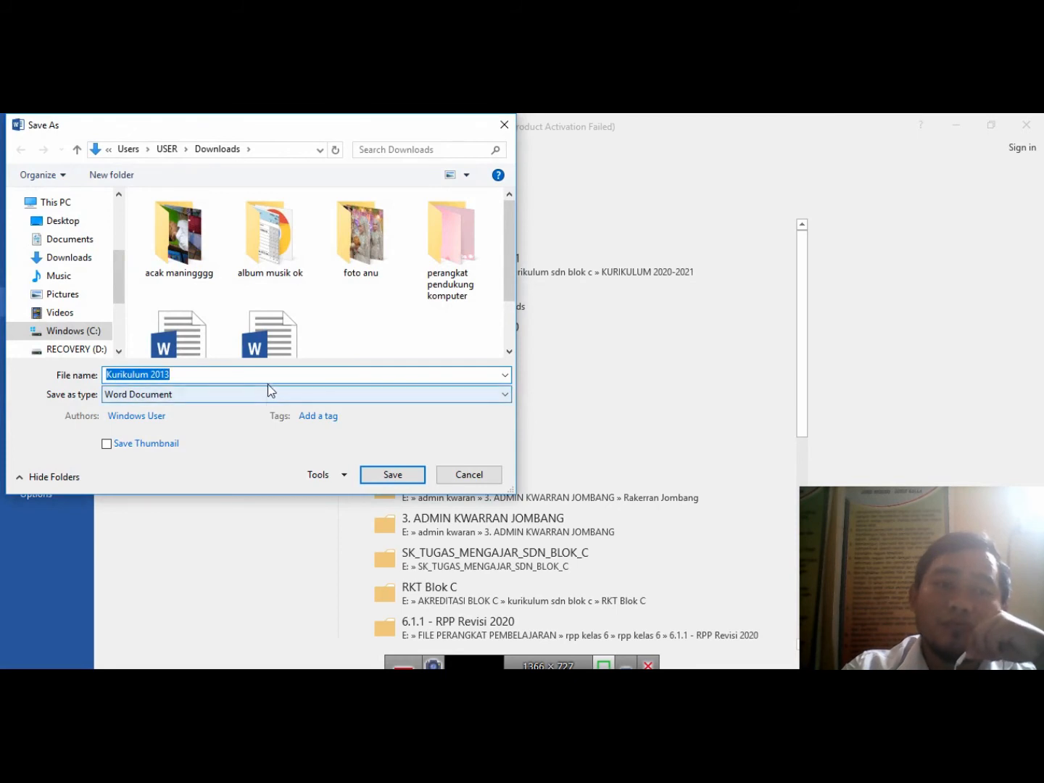
{"action": "type", "text": "a"}
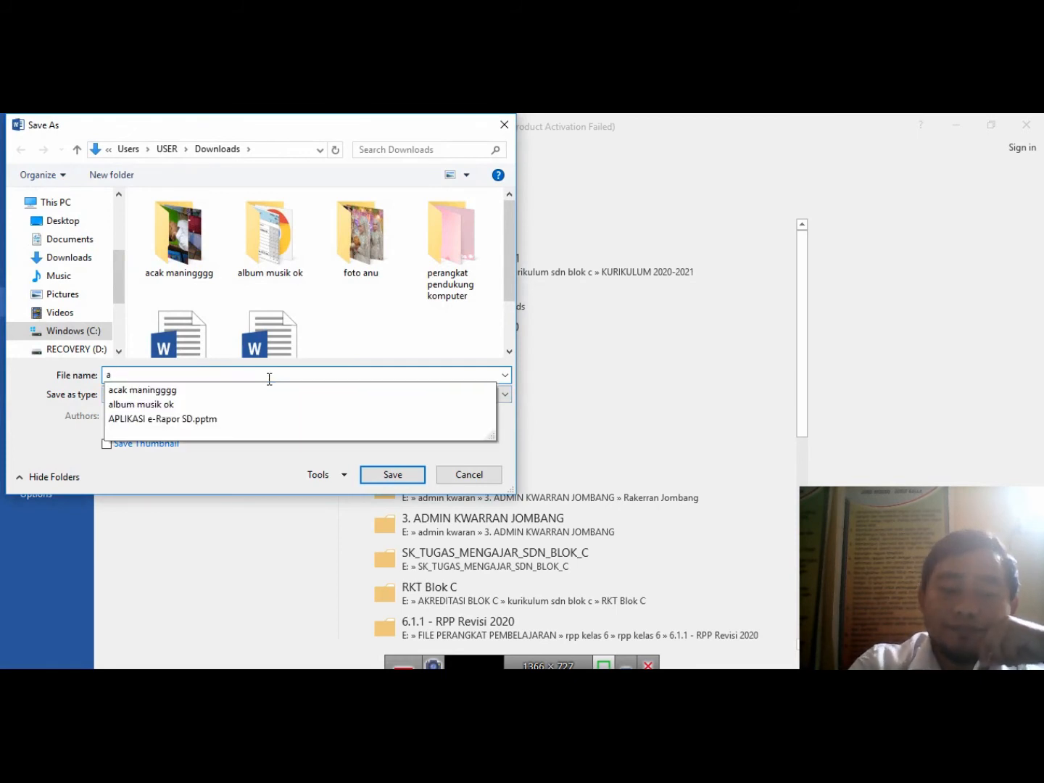
{"action": "type", "text": "ndii"}
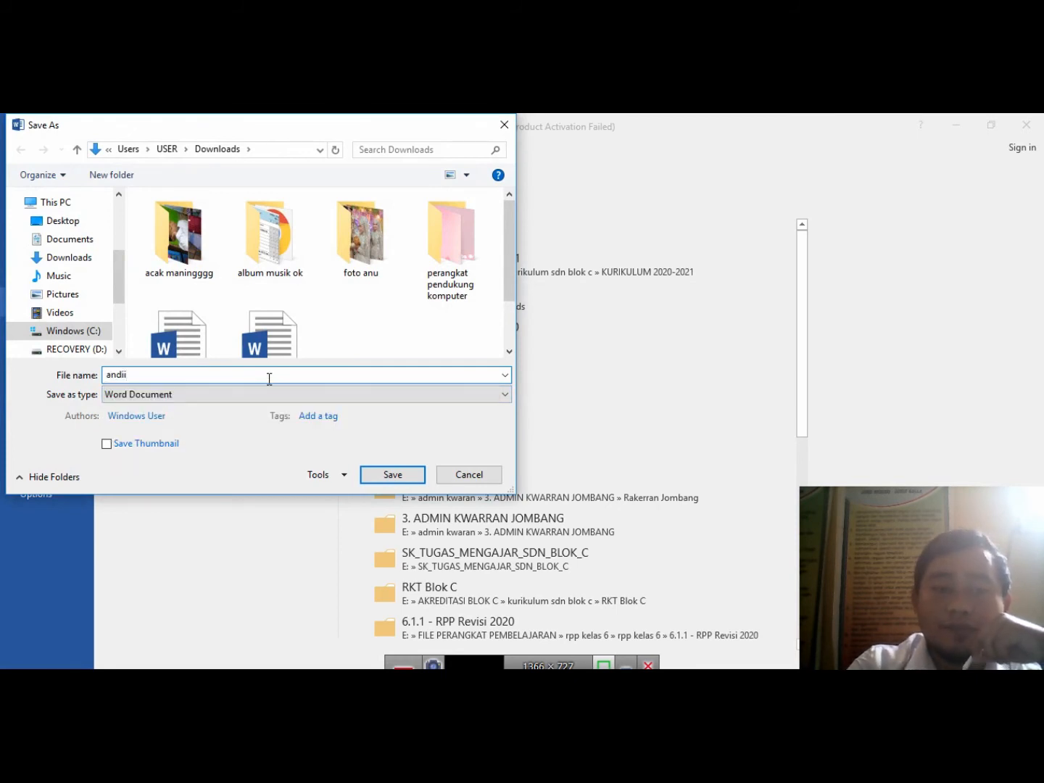
{"action": "type", "text": " 5a"}
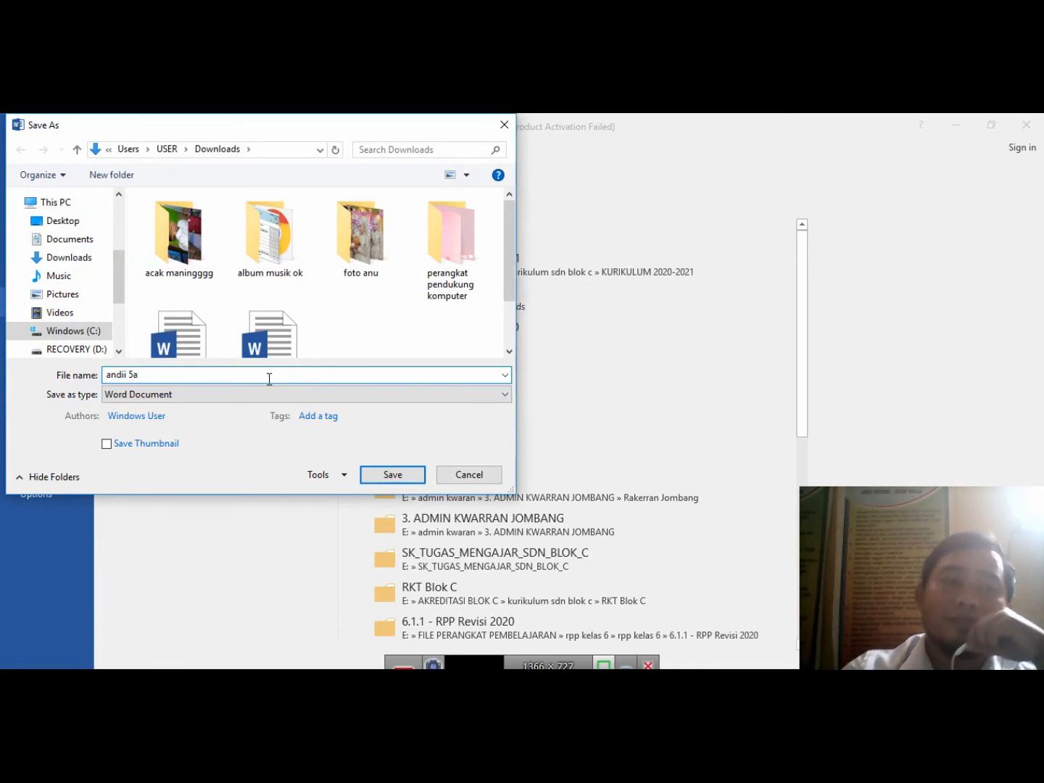
{"action": "left_click", "coordinate": [374, 472]}
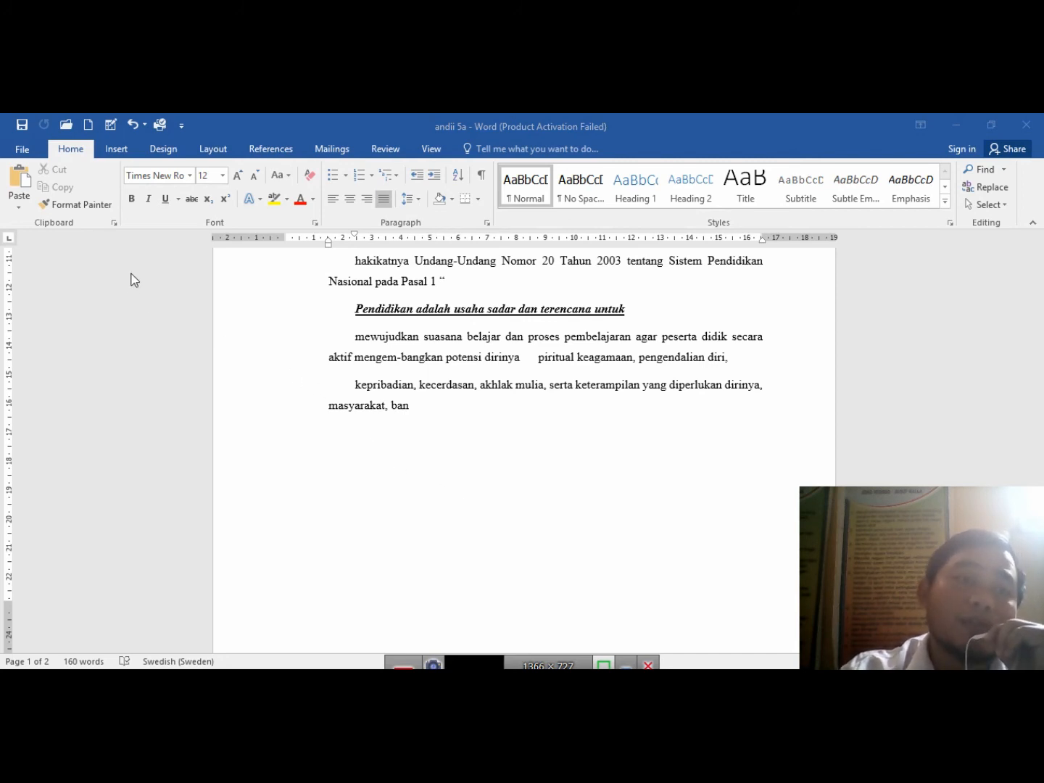
Open the document "Surat Permohonan Penggantian Ijazah" from the New Volume (E:) drive.
{"action": "left_click", "coordinate": [25, 154]}
{"action": "left_click", "coordinate": [22, 149]}
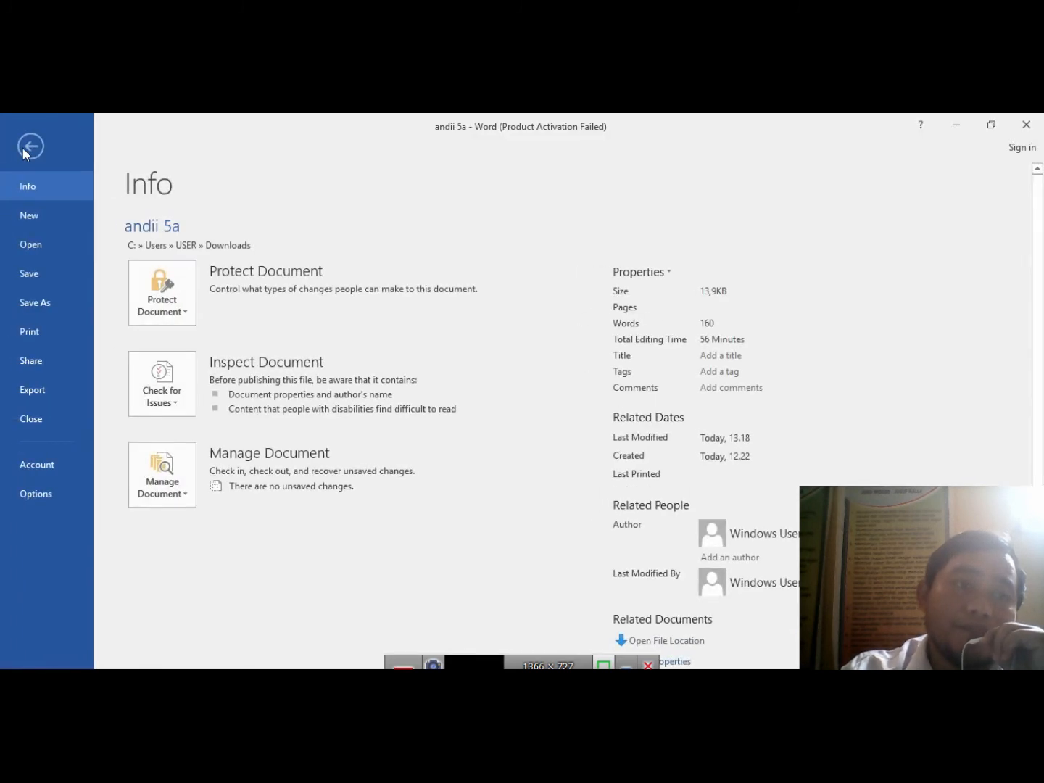
{"action": "left_click", "coordinate": [30, 251]}
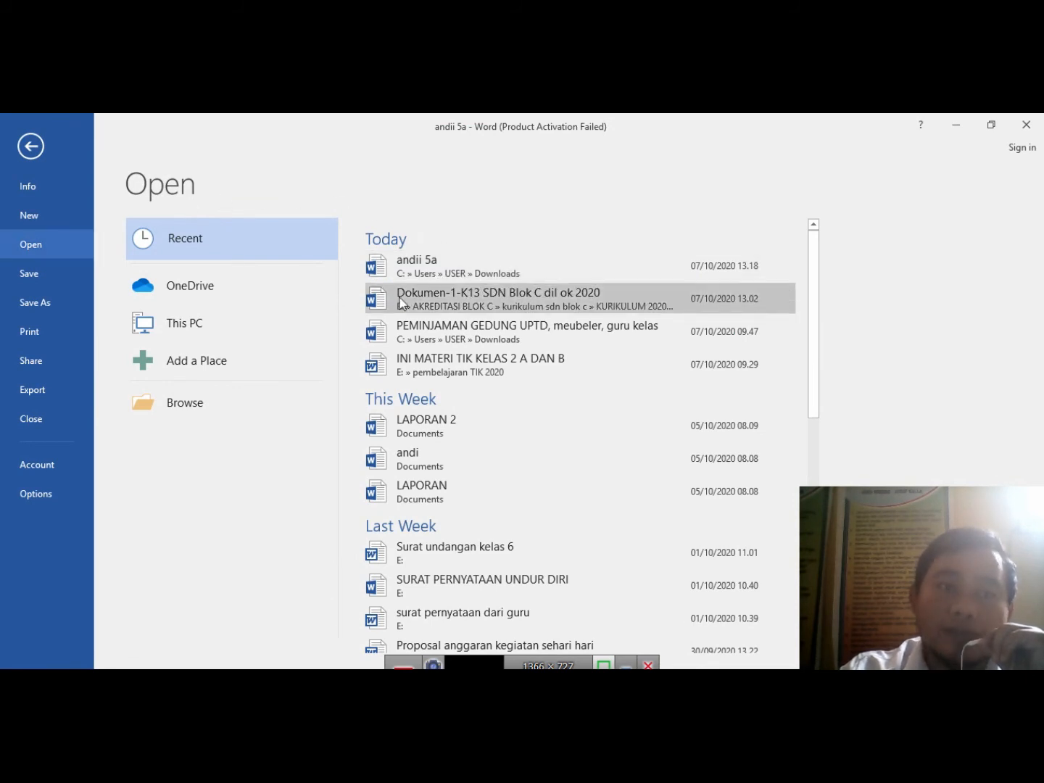
{"action": "double_click", "coordinate": [207, 328]}
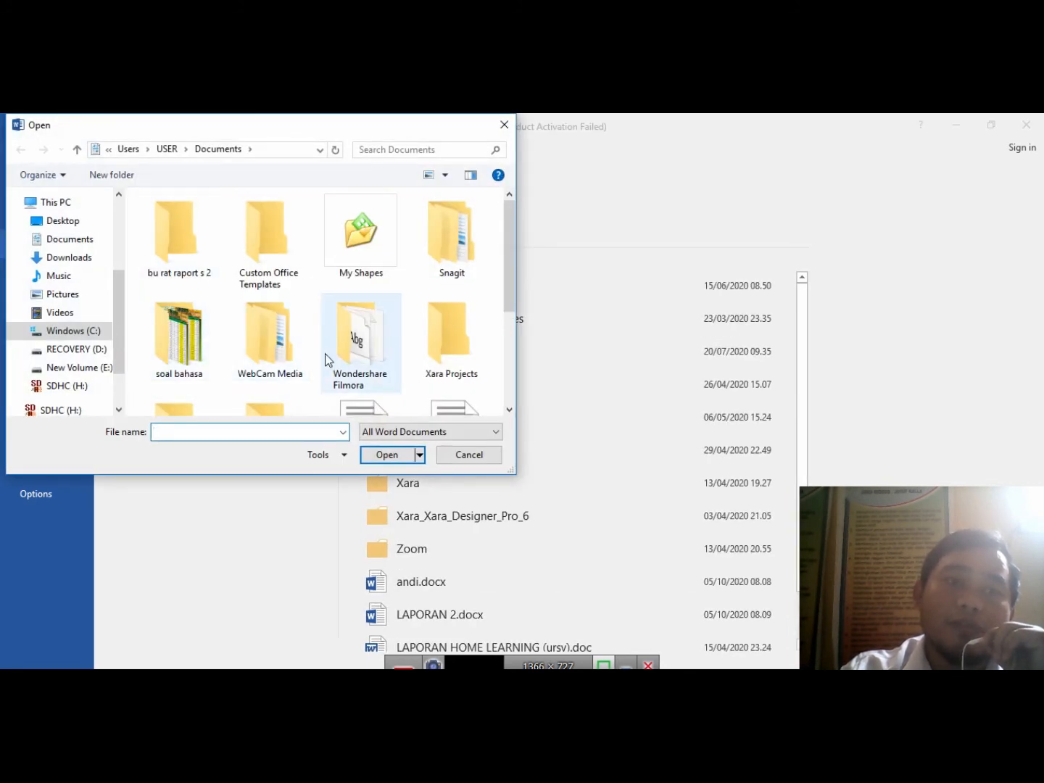
{"action": "left_click", "coordinate": [86, 368]}
{"action": "double_click", "coordinate": [287, 267]}
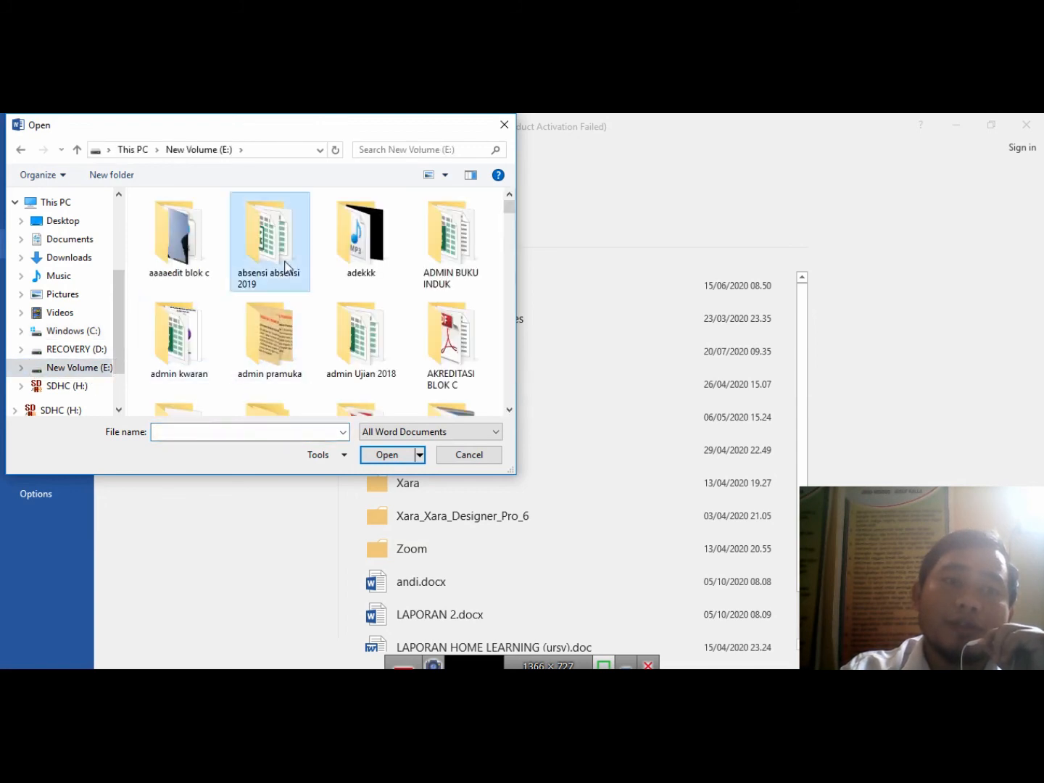
{"action": "left_click", "coordinate": [20, 153]}
{"action": "left_click_drag", "start_coordinate": [512, 212], "coordinate": [510, 387]}
{"action": "left_click", "coordinate": [450, 303]}
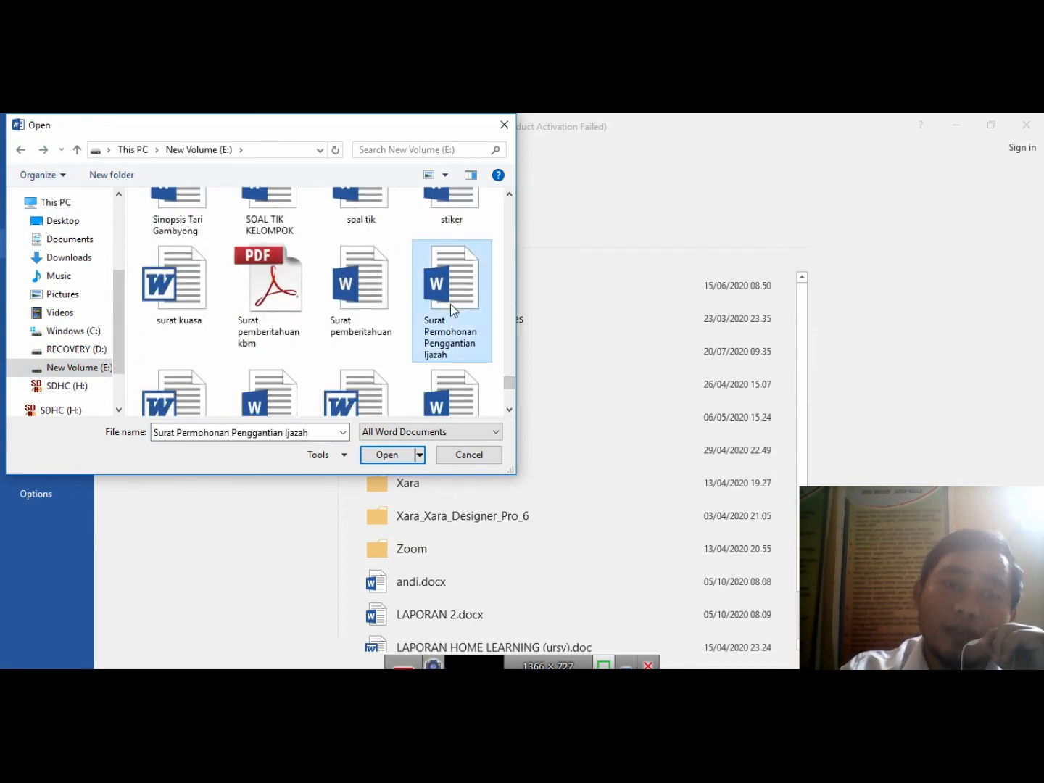
{"action": "left_click", "coordinate": [385, 462]}
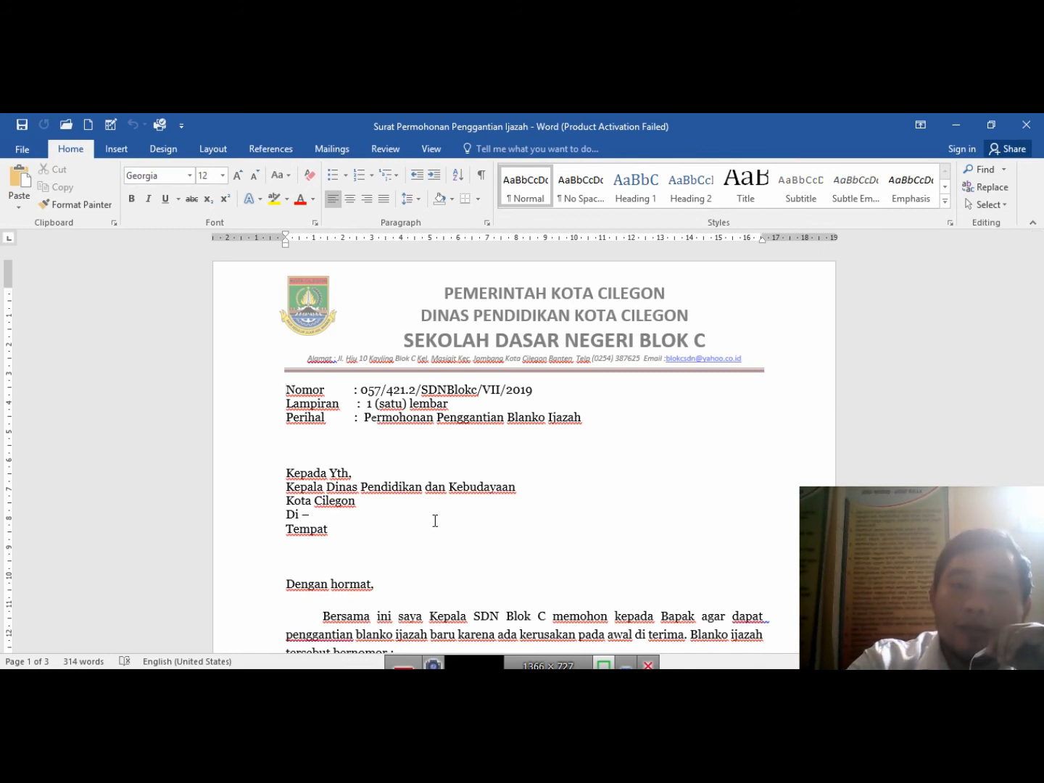
Open the recent document "Dokumen-1-K13 SDN Blok C dil ok 2020" and close it again to return to the letter.
{"action": "key", "text": "ctrl+o"}
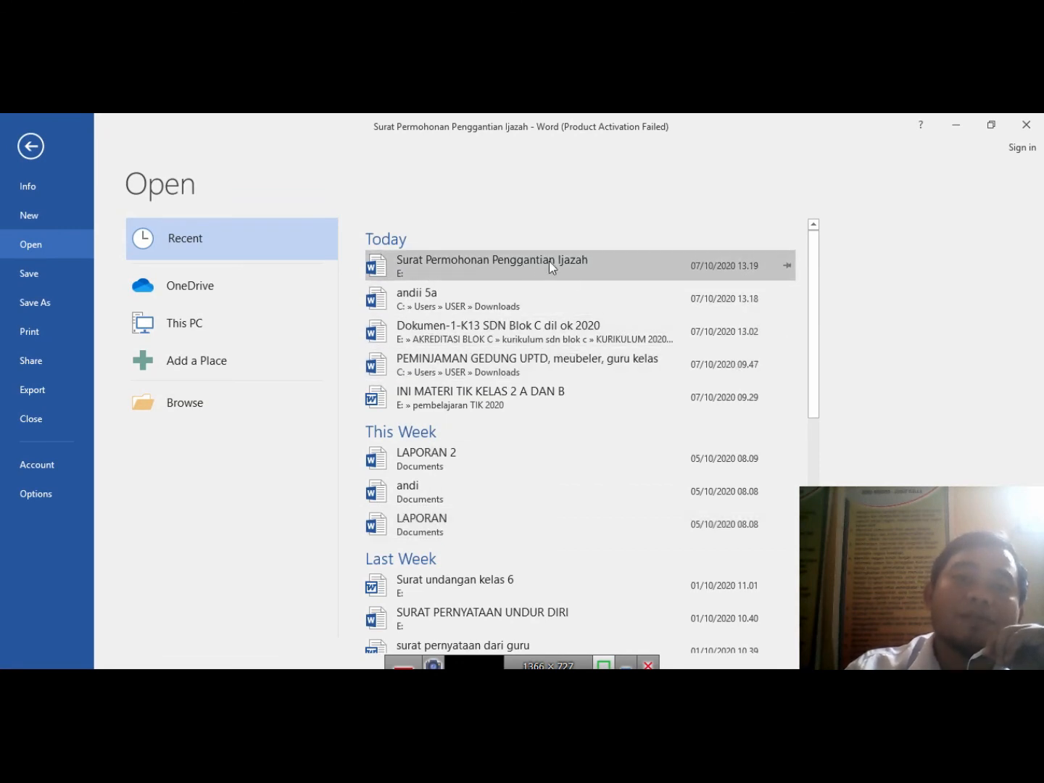
{"action": "left_click", "coordinate": [467, 334]}
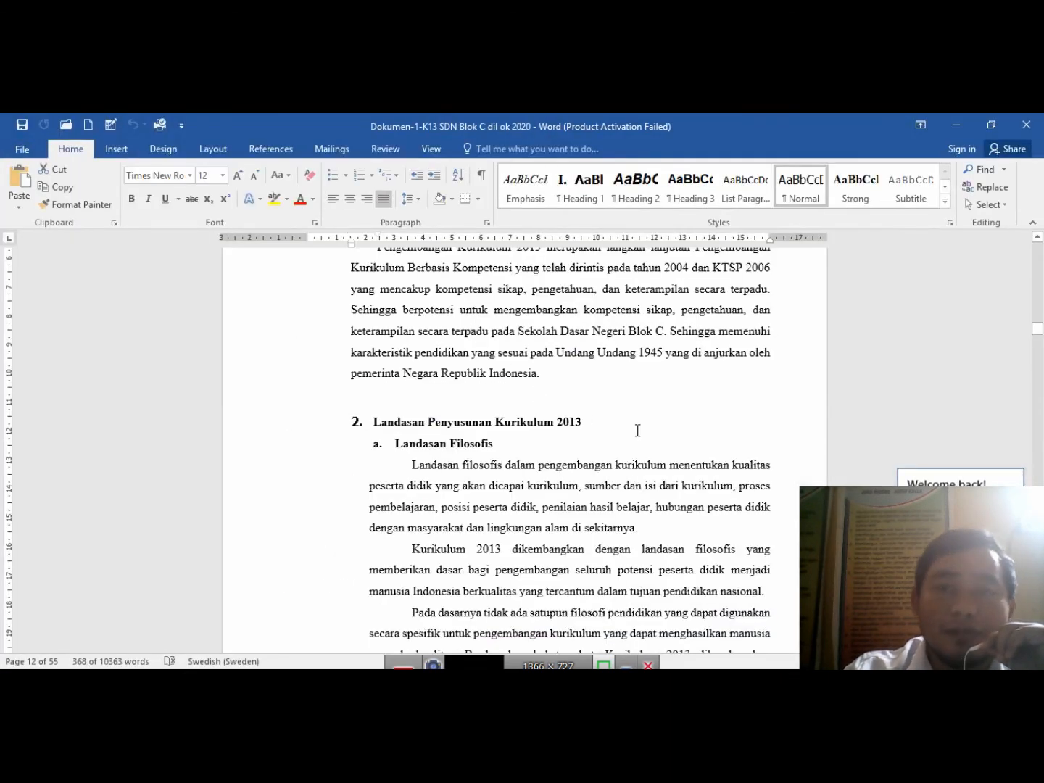
{"action": "left_click", "coordinate": [1027, 127]}
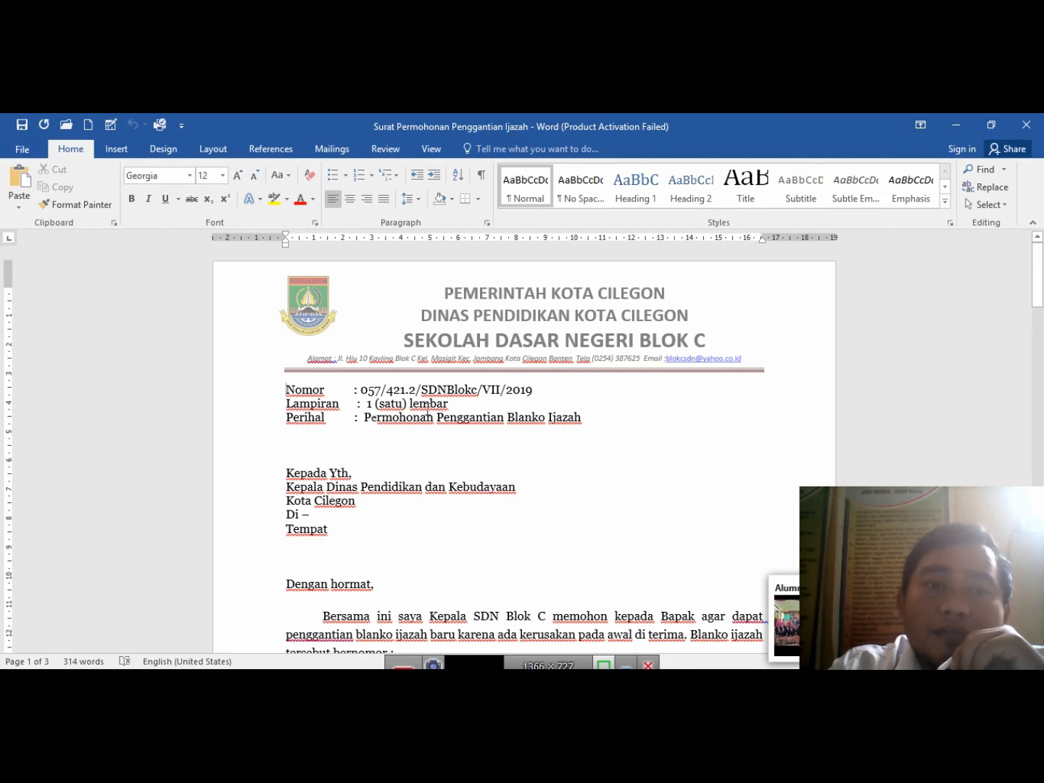
Save a copy of the letter in the Downloads folder under the file name "Surat permintann".
{"action": "left_click", "coordinate": [25, 153]}
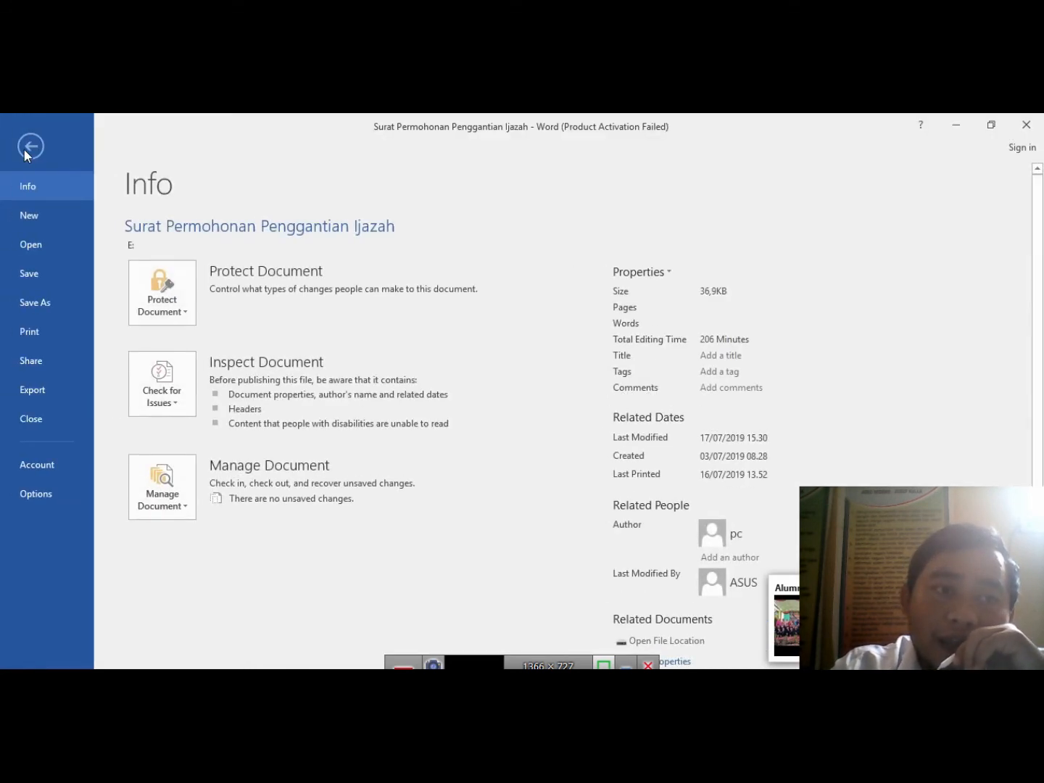
{"action": "left_click", "coordinate": [33, 303]}
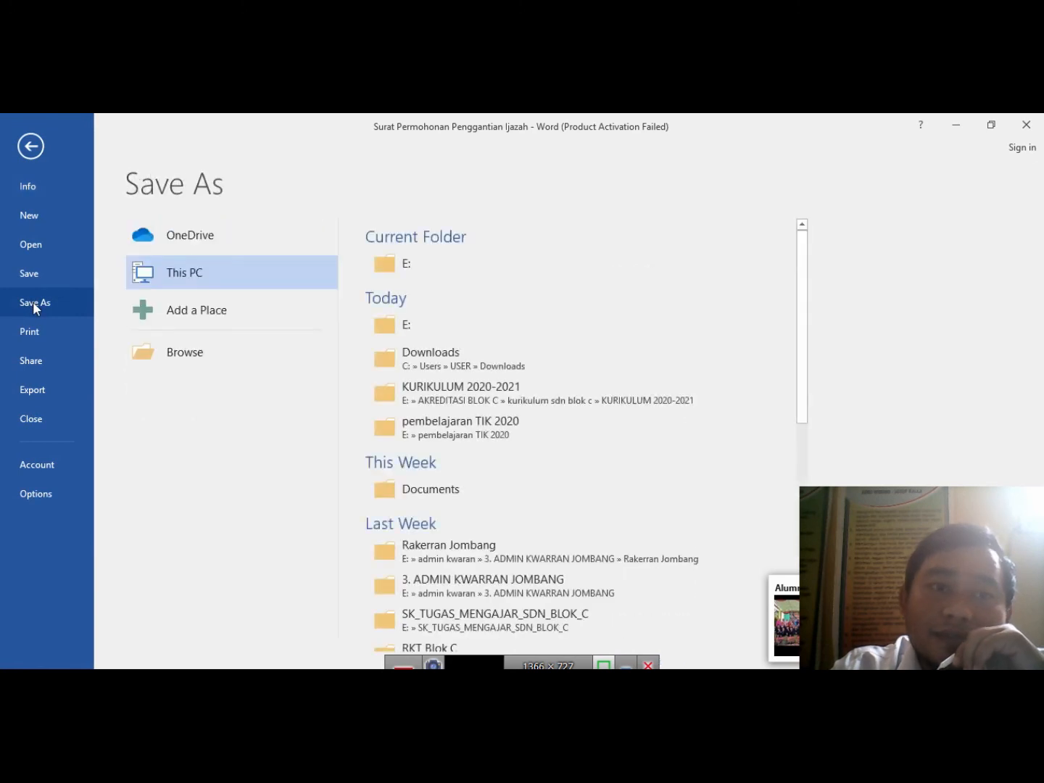
{"action": "left_click", "coordinate": [430, 362]}
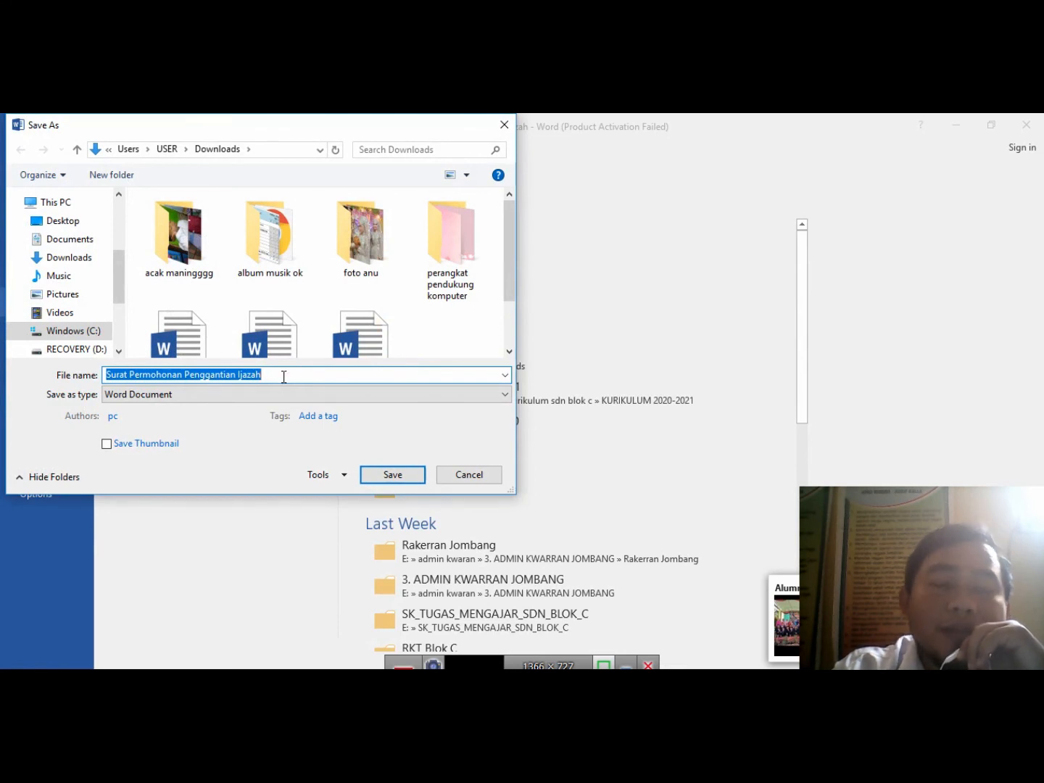
{"action": "left_click_drag", "start_coordinate": [283, 376], "coordinate": [134, 376]}
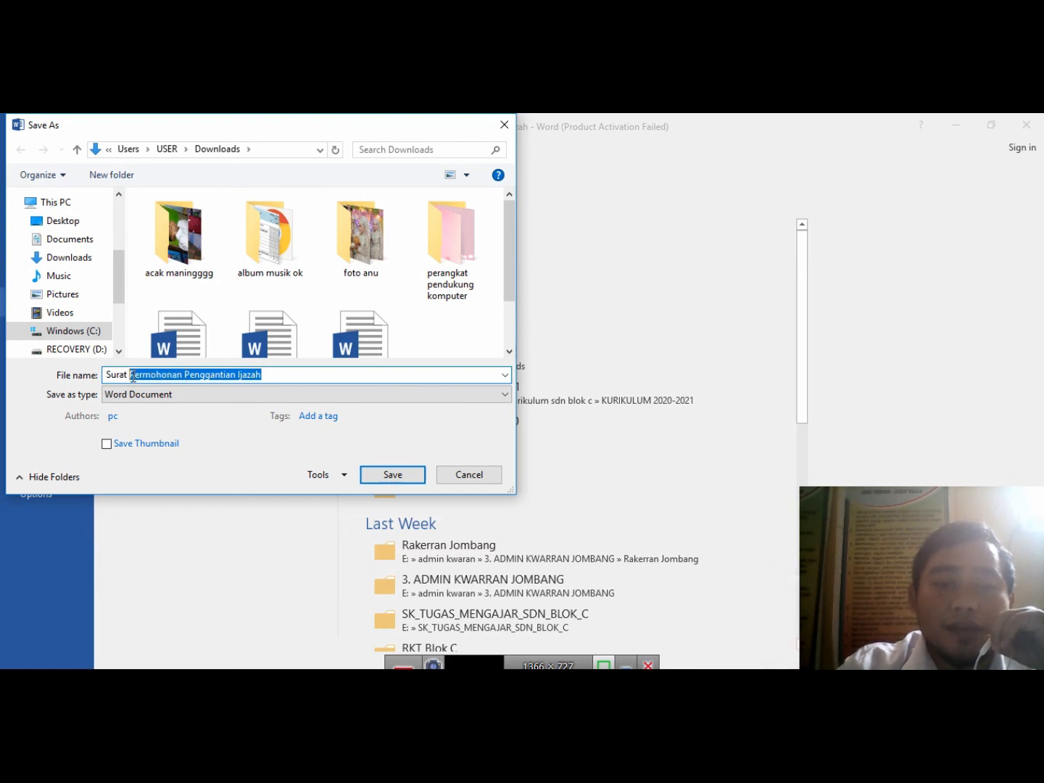
{"action": "key", "text": "BackSpace"}
{"action": "type", "text": "erm"}
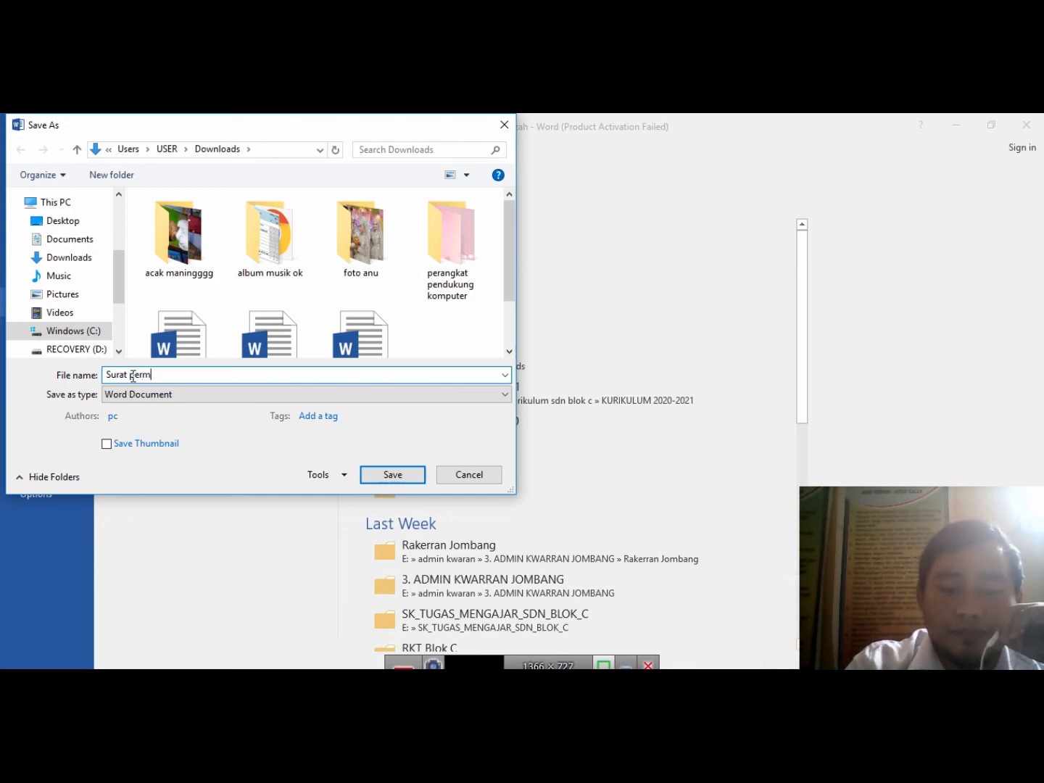
{"action": "type", "text": "intann"}
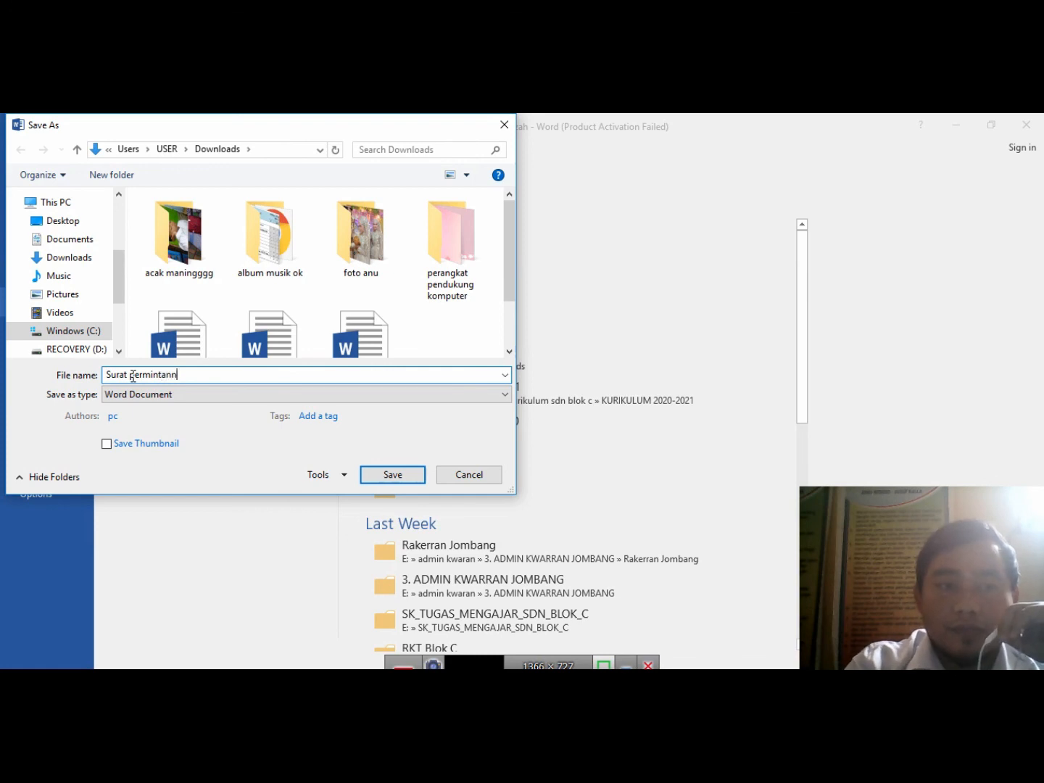
{"action": "left_click", "coordinate": [384, 480]}
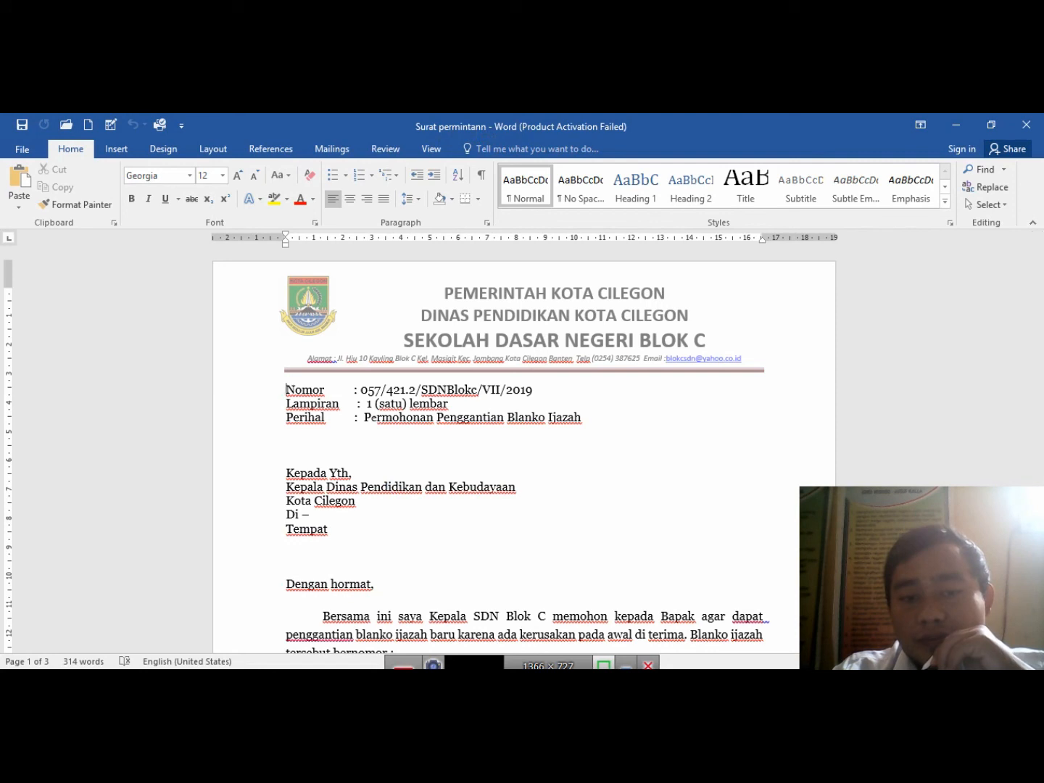
{"action": "left_click", "coordinate": [505, 493]}
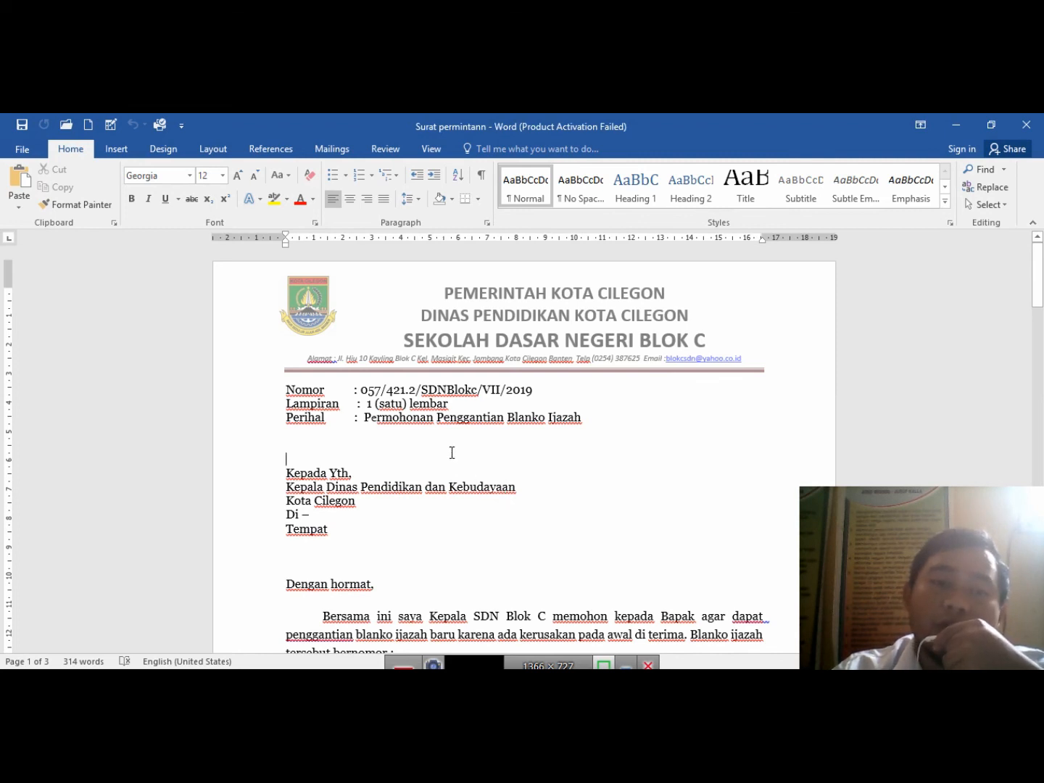
{"action": "left_click_drag", "start_coordinate": [333, 439], "coordinate": [363, 456]}
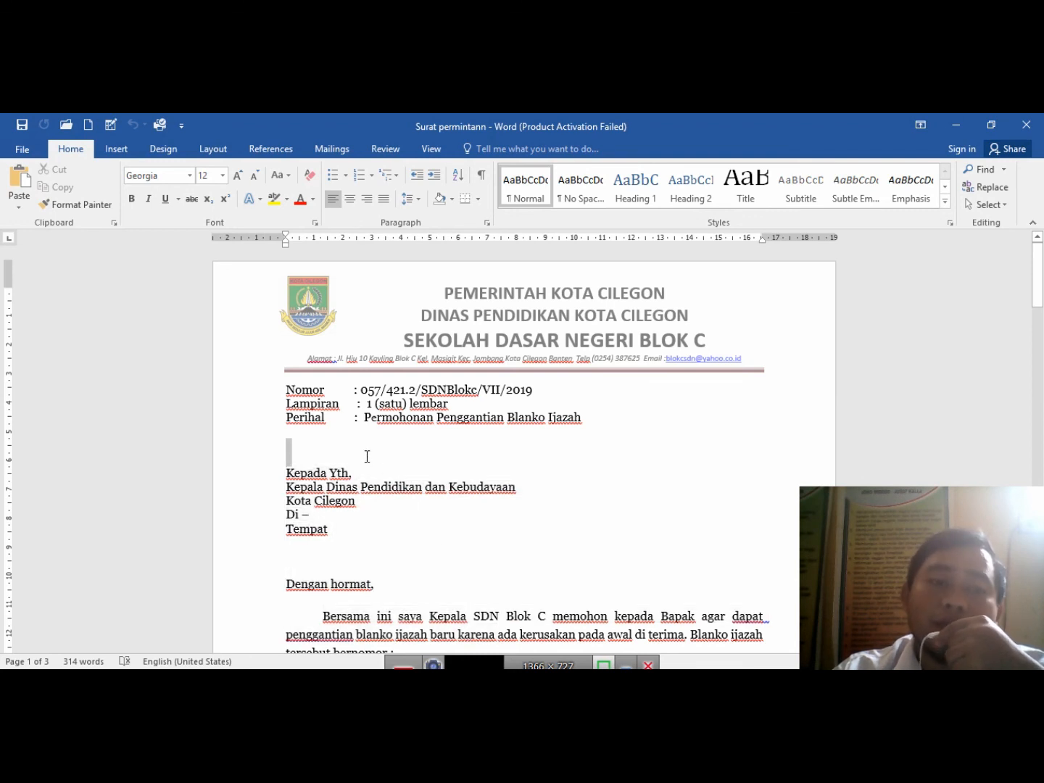
{"action": "left_click", "coordinate": [364, 456]}
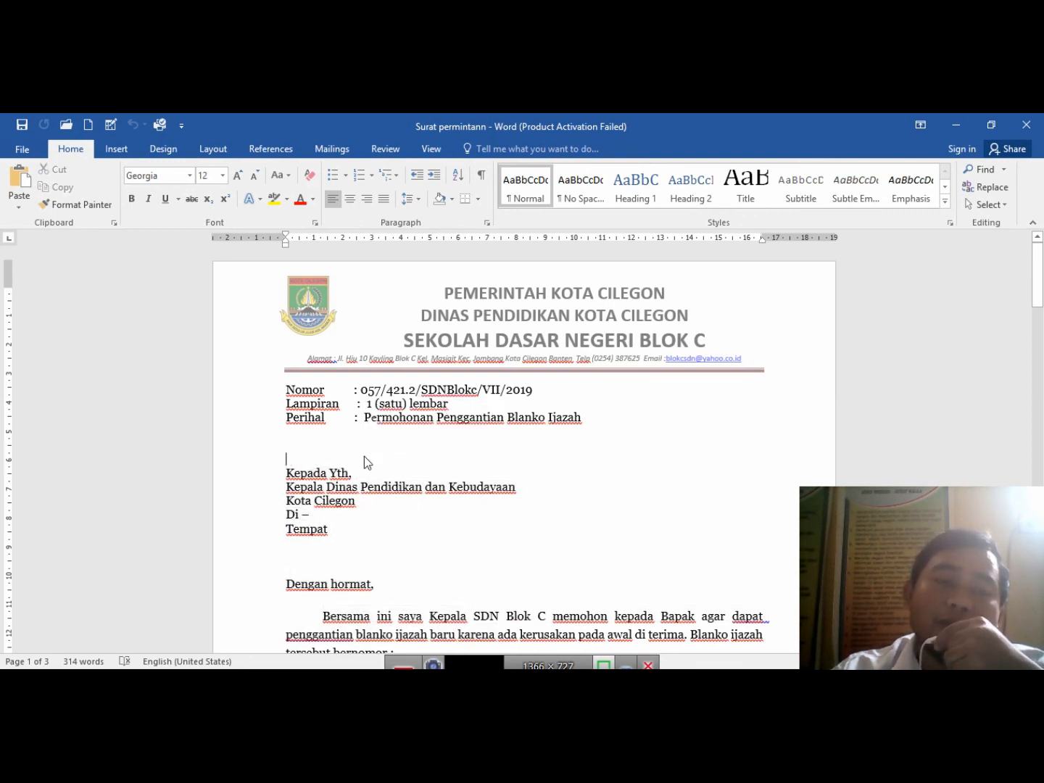